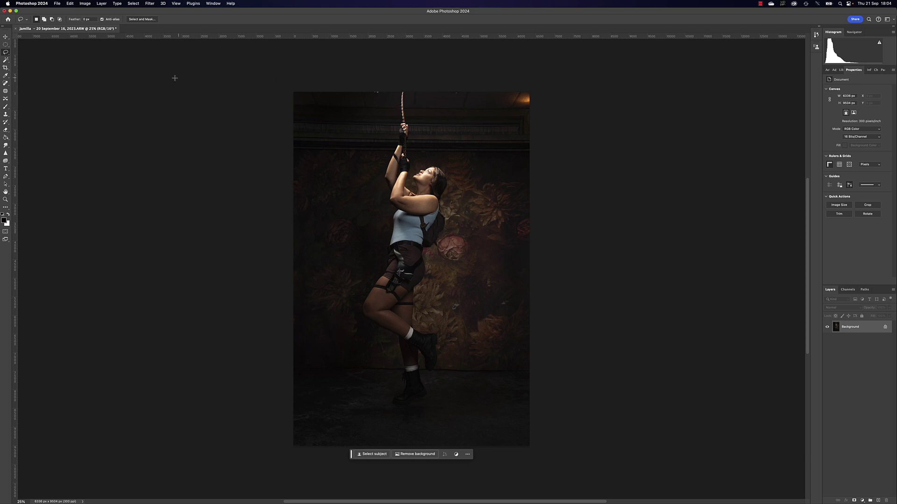
# - Widen the canvas on both sides of the photo with Generative Expand, leaving the prompt empty
pyautogui.click(7, 70)
pyautogui.moveTo(293, 274); pyautogui.dragTo(237, 275)
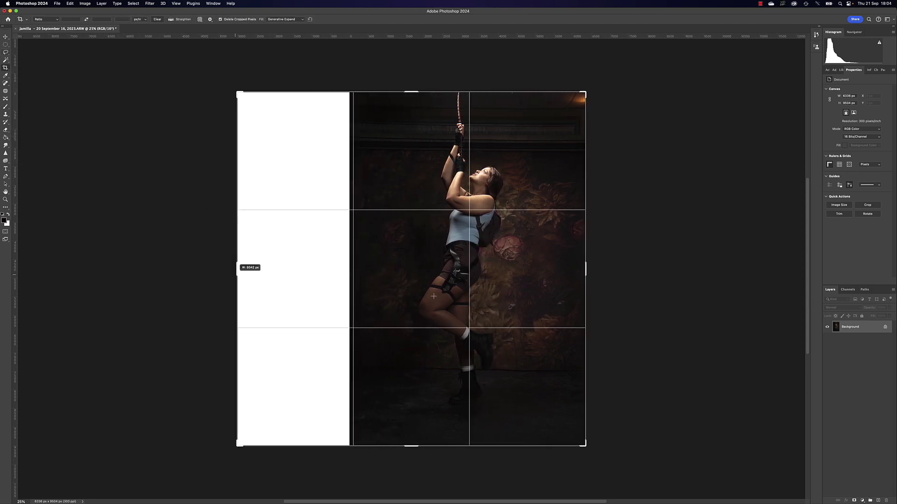
pyautogui.moveTo(584, 274); pyautogui.dragTo(648, 274)
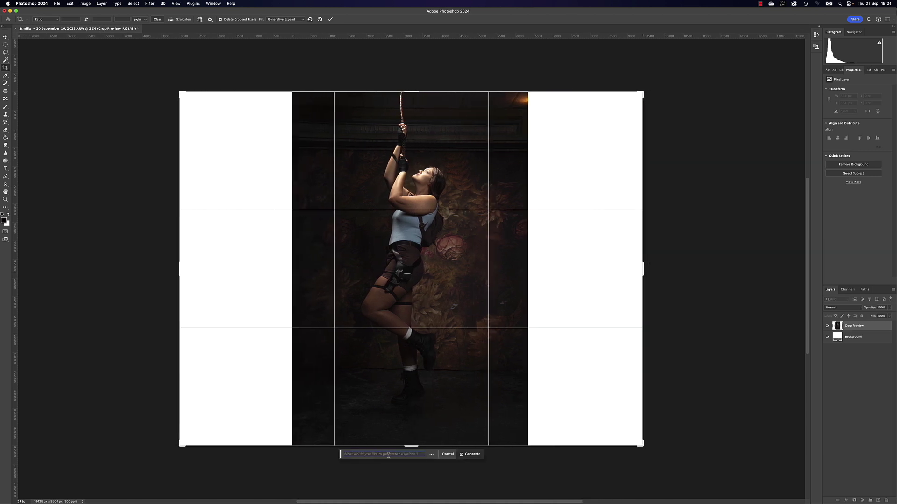
pyautogui.click(472, 454)
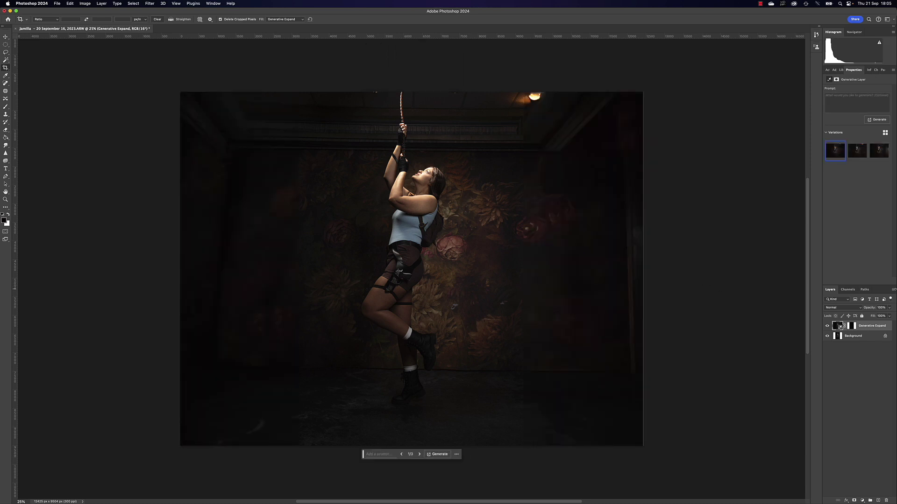
# - Compare the generated background variations, choose the third one and flatten the image
pyautogui.click(855, 156)
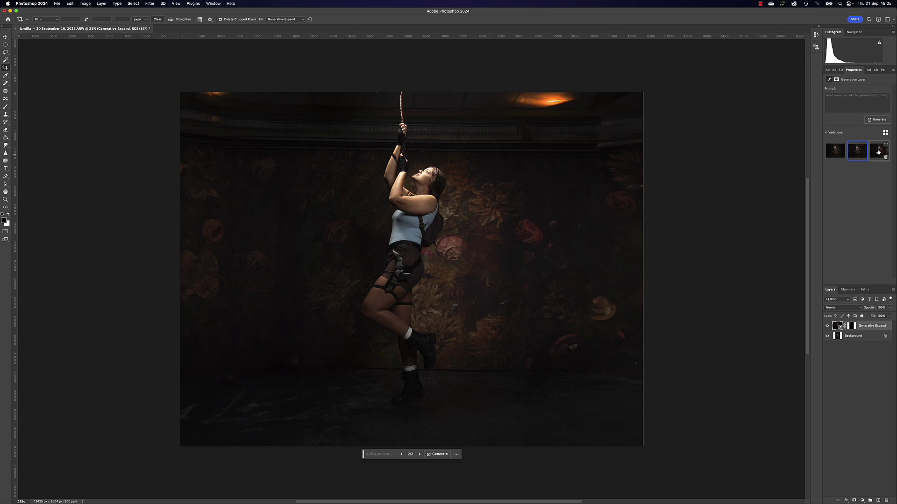
pyautogui.click(874, 152)
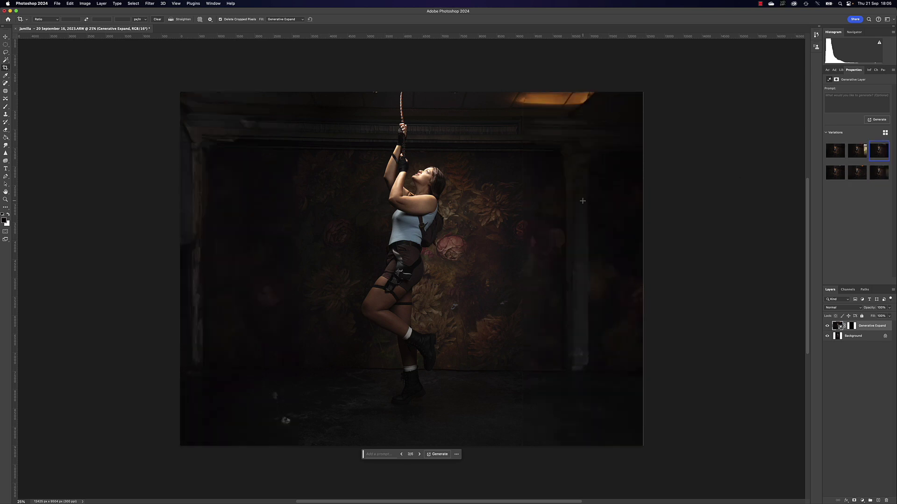
pyautogui.click(101, 3)
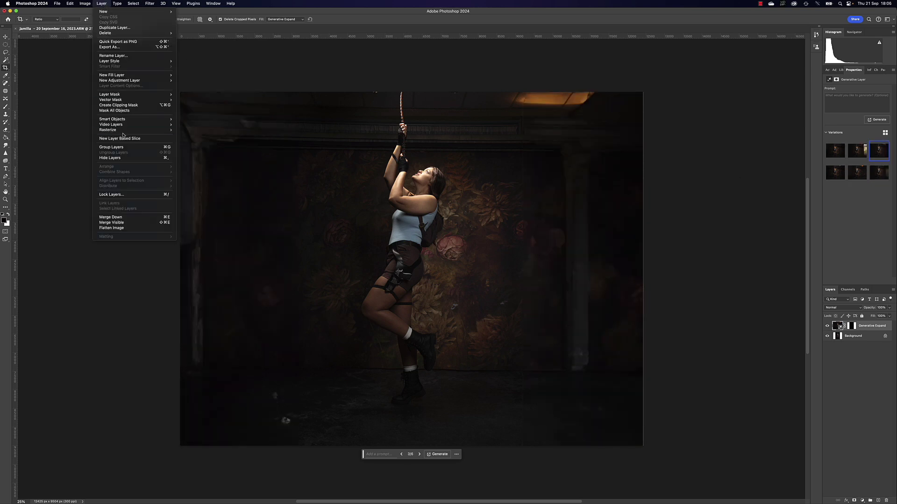
pyautogui.click(123, 224)
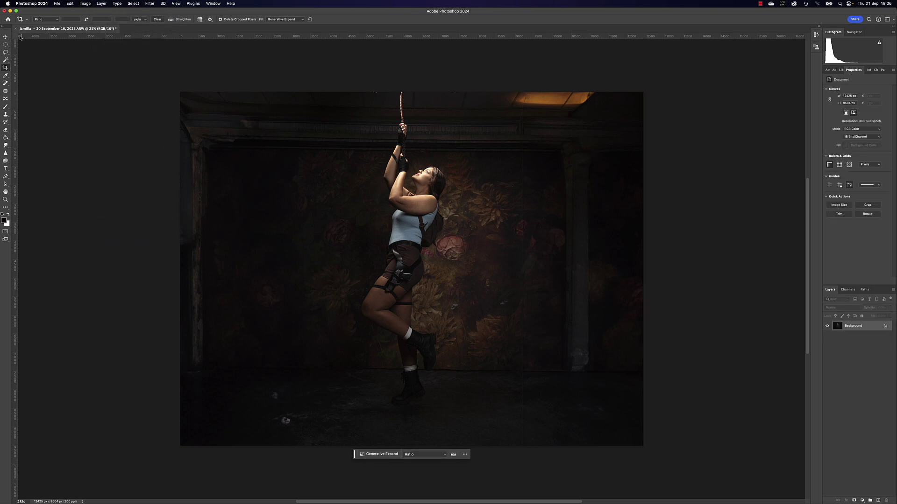
# - Select a full-width rectangular strip along the photo's upper edge and fill it generatively with the prompt "stone ceiling"
pyautogui.click(5, 52)
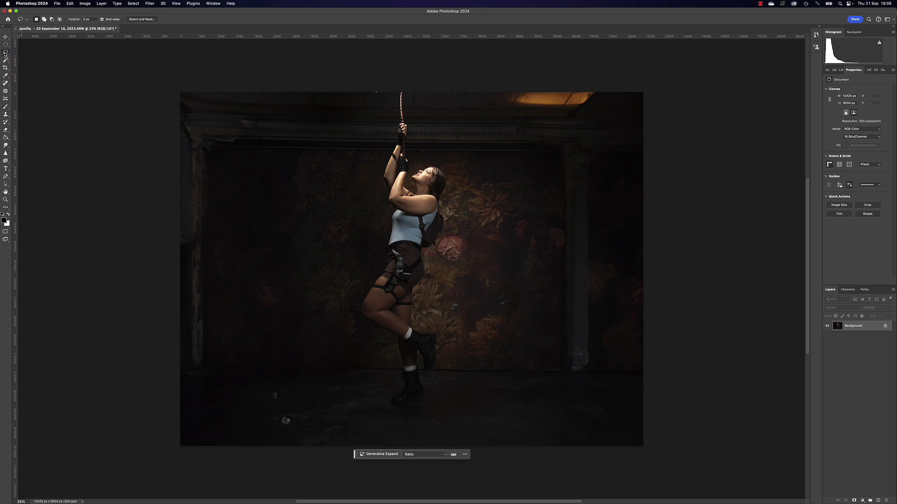
pyautogui.click(5, 45)
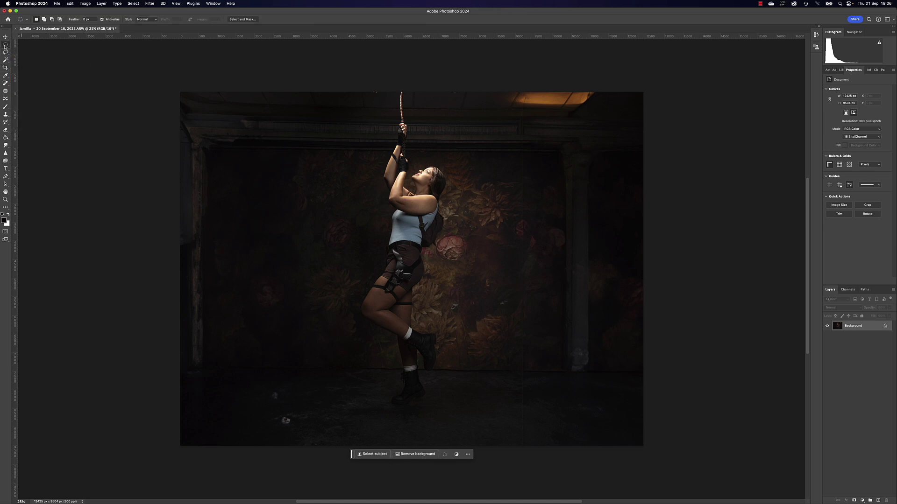
pyautogui.click(5, 45)
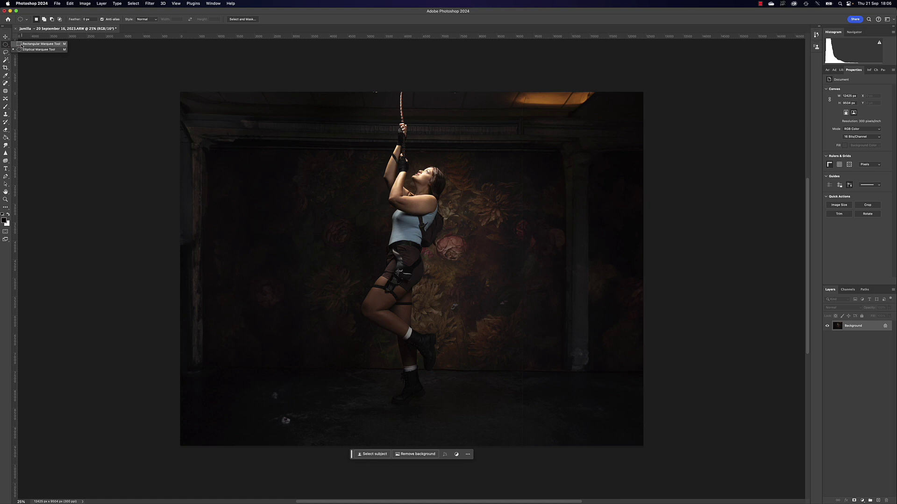
pyautogui.click(22, 44)
pyautogui.moveTo(176, 82); pyautogui.dragTo(654, 122)
pyautogui.click(370, 129)
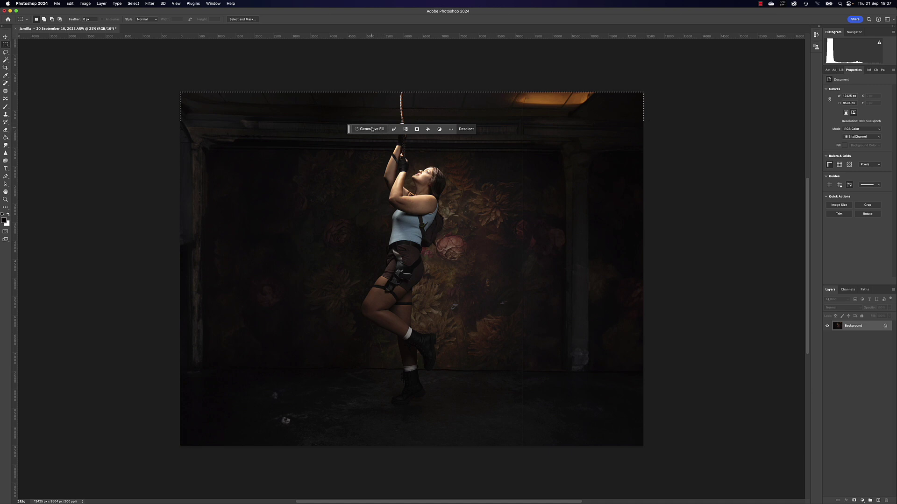
pyautogui.write('stone ')
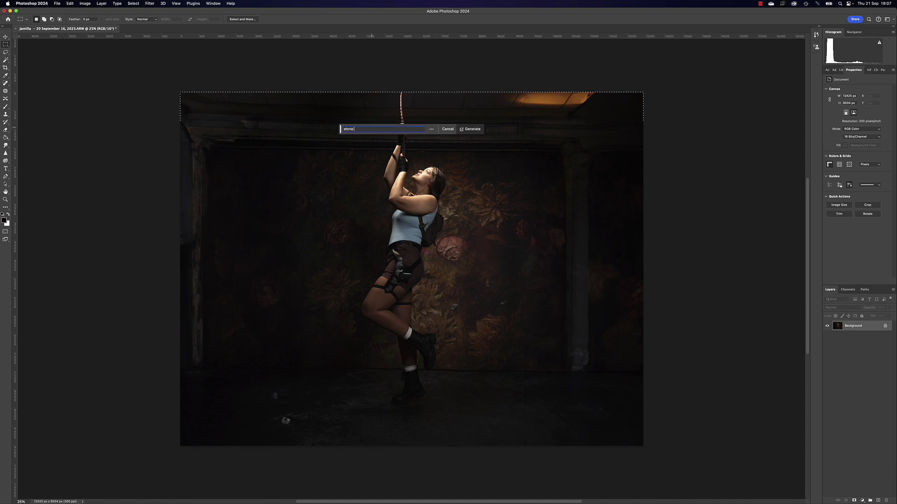
pyautogui.write('ceiling')
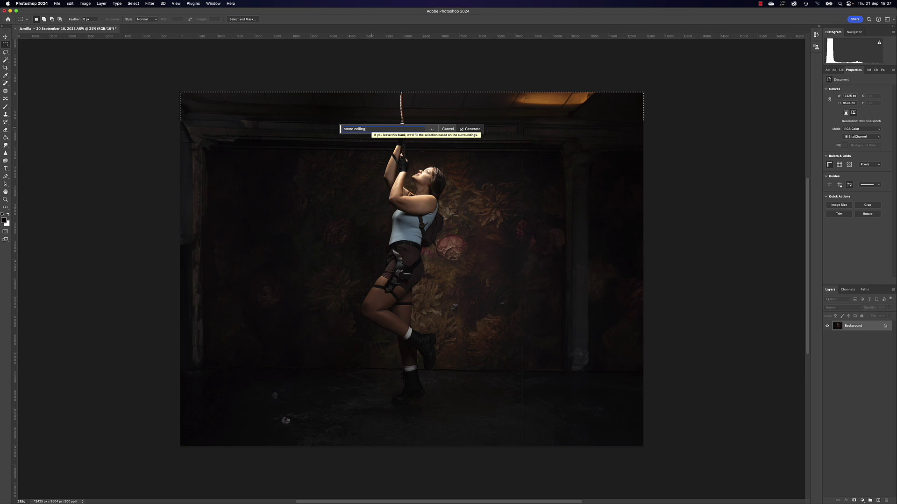
pyautogui.press('Return')
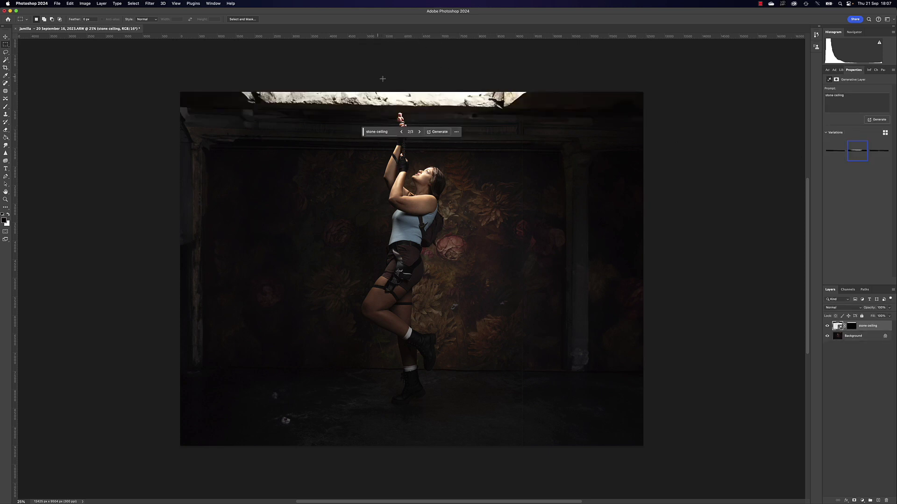
# - Paint black on the stone ceiling layer's mask above the woman's hands to bring back the original rope
pyautogui.click(177, 3)
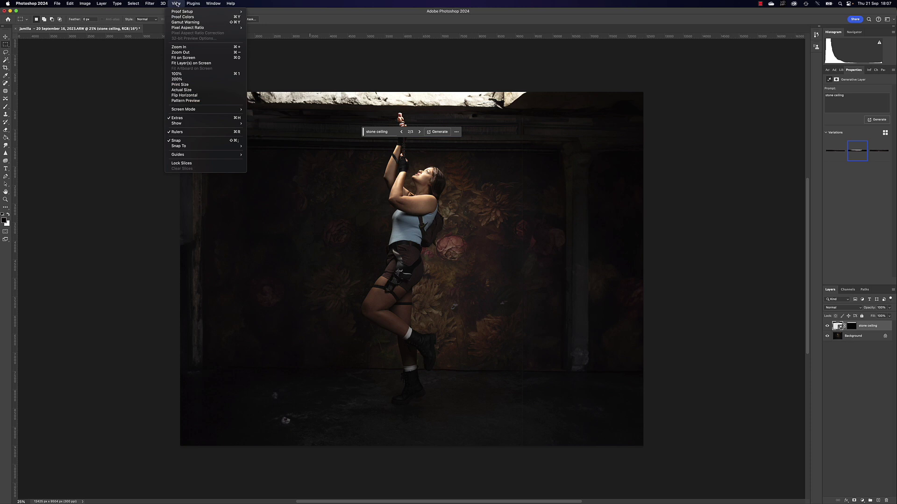
pyautogui.click(192, 76)
pyautogui.scroll(5, 356, 100)
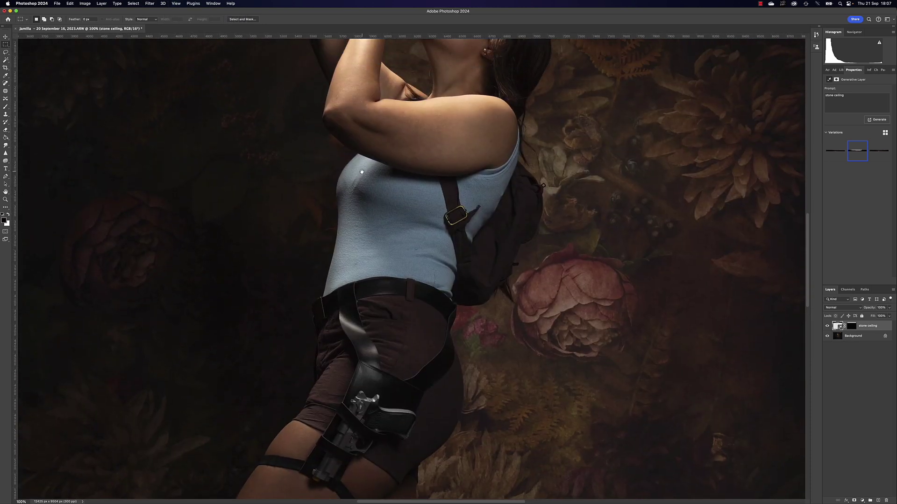
pyautogui.scroll(10, 361, 171)
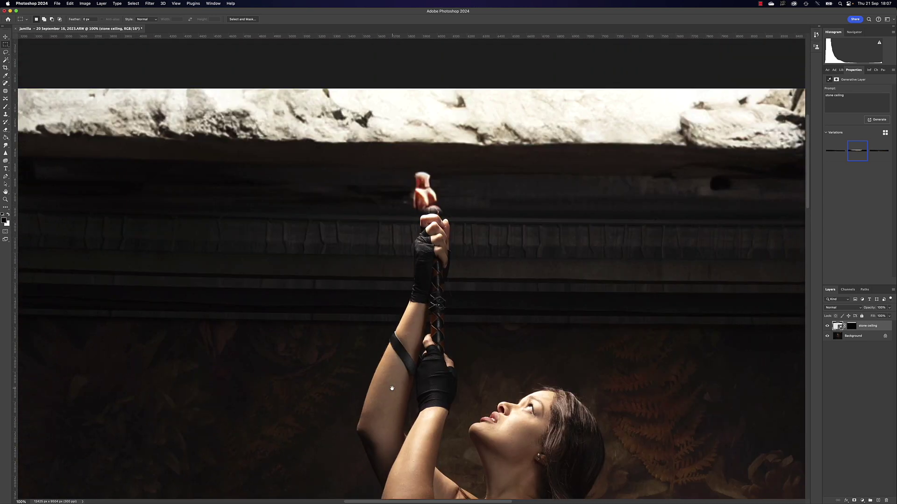
pyautogui.press('super+backslash')
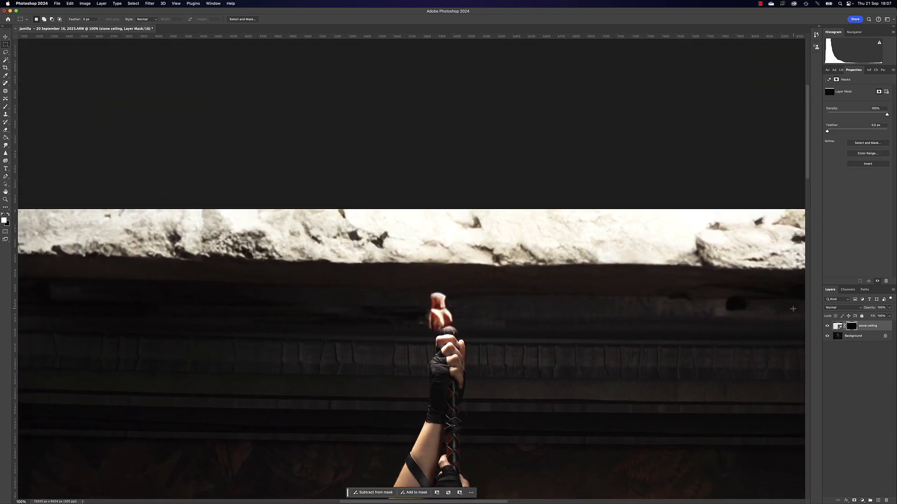
pyautogui.press('b')
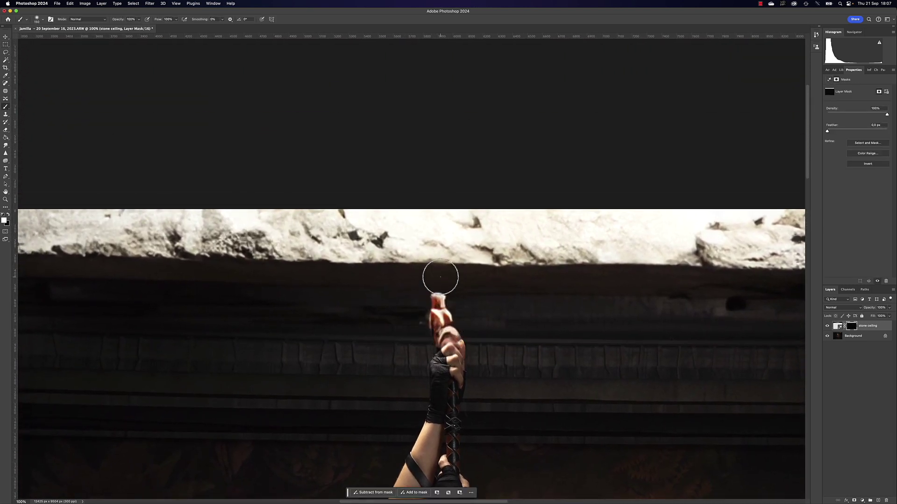
pyautogui.press('x')
pyautogui.moveTo(443, 267)
pyautogui.mouseDown()
pyautogui.moveTo(440, 311)
pyautogui.moveTo(442, 198)
pyautogui.moveTo(458, 215)
pyautogui.moveTo(471, 197)
pyautogui.moveTo(425, 216)
pyautogui.moveTo(424, 192)
pyautogui.moveTo(420, 260)
pyautogui.moveTo(418, 251)
pyautogui.mouseUp()
pyautogui.press('x')
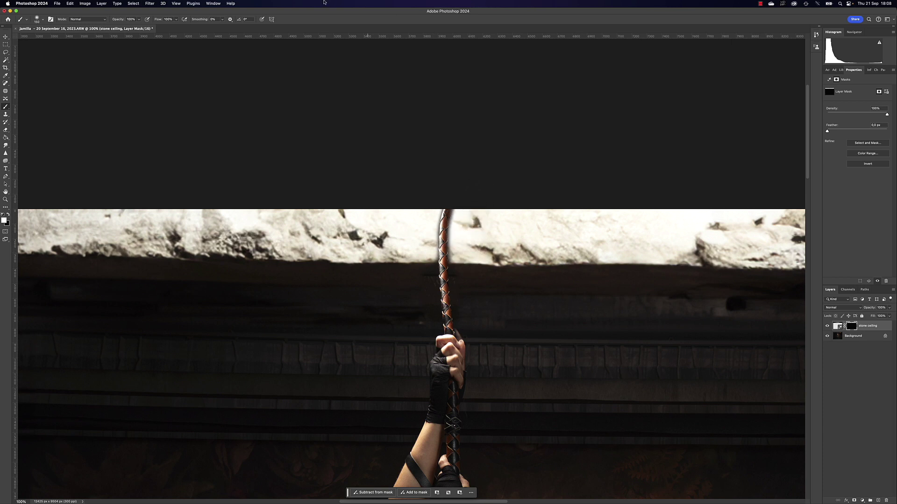
# - Lasso the floor around the boots, generate "a whole bunch of different snakes" there and choose the second variation
pyautogui.click(176, 3)
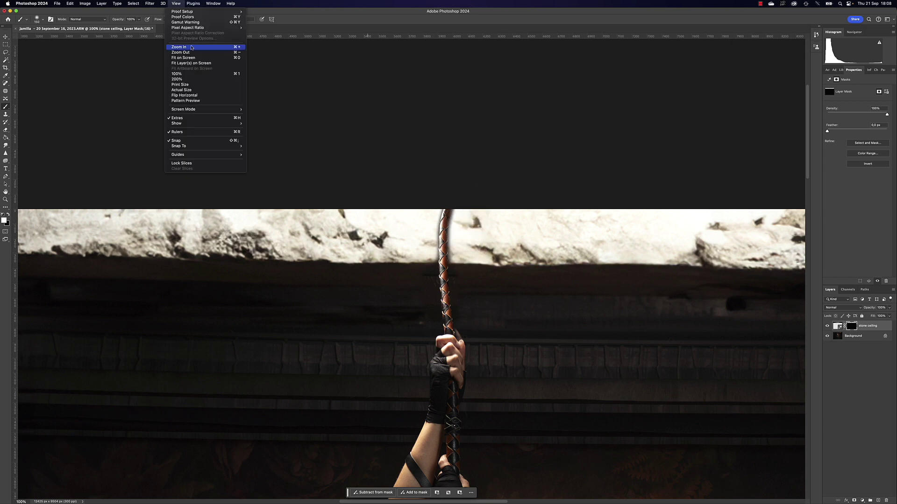
pyautogui.click(183, 57)
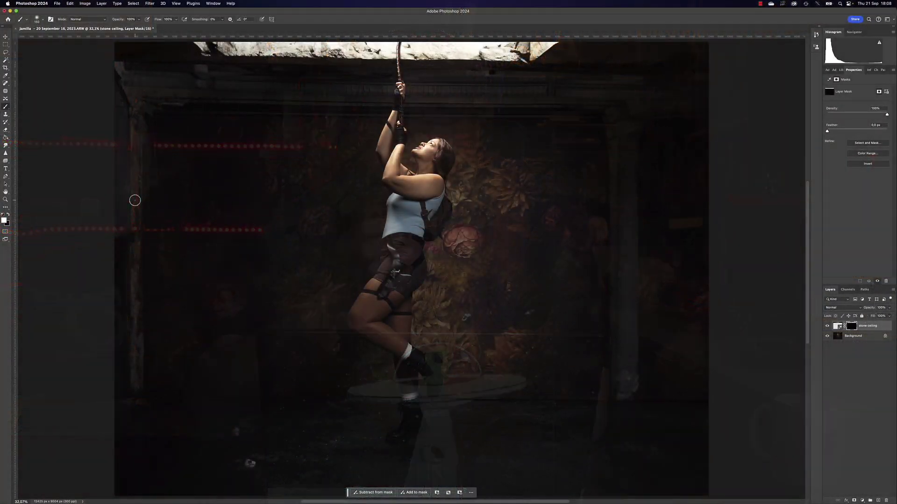
pyautogui.click(6, 52)
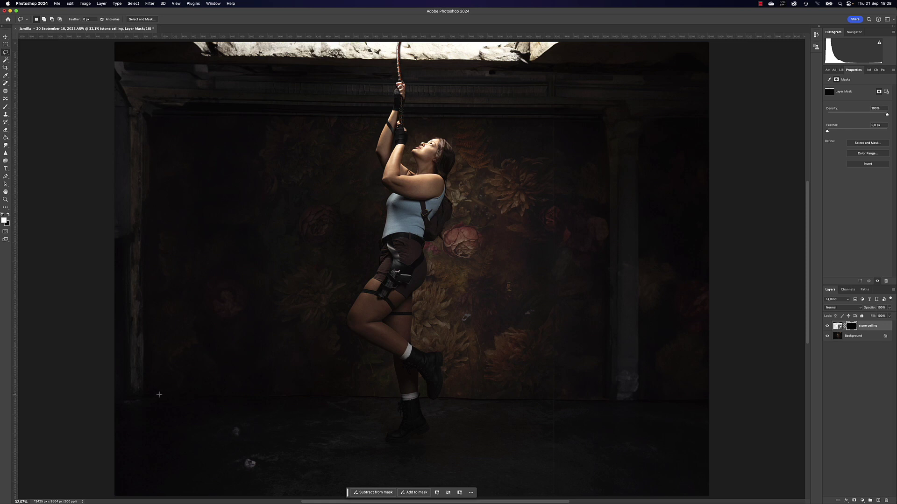
pyautogui.moveTo(123, 398)
pyautogui.mouseDown()
pyautogui.moveTo(392, 399)
pyautogui.moveTo(382, 438)
pyautogui.moveTo(404, 451)
pyautogui.moveTo(427, 441)
pyautogui.moveTo(430, 406)
pyautogui.moveTo(696, 409)
pyautogui.moveTo(701, 497)
pyautogui.moveTo(102, 498)
pyautogui.moveTo(101, 431)
pyautogui.moveTo(127, 401)
pyautogui.mouseUp()
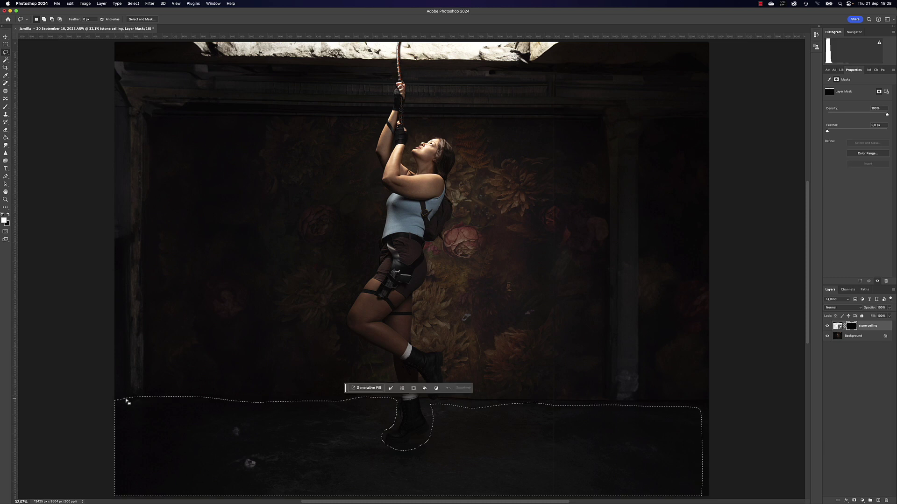
pyautogui.click(372, 388)
pyautogui.write('a')
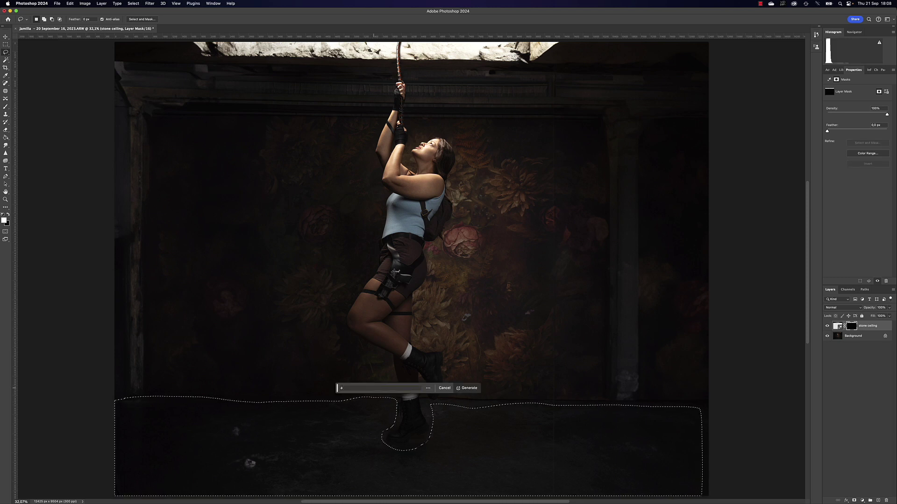
pyautogui.write(' whole bunch of dif')
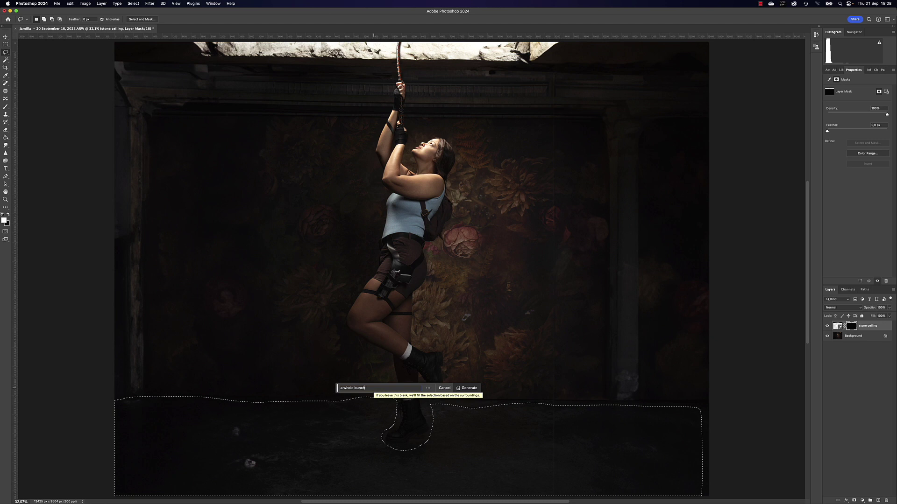
pyautogui.write('ferent snakes')
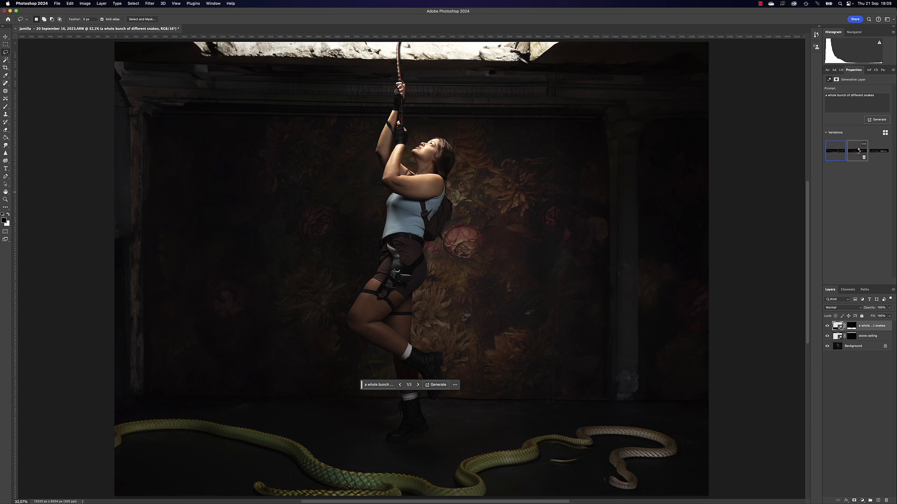
pyautogui.click(858, 153)
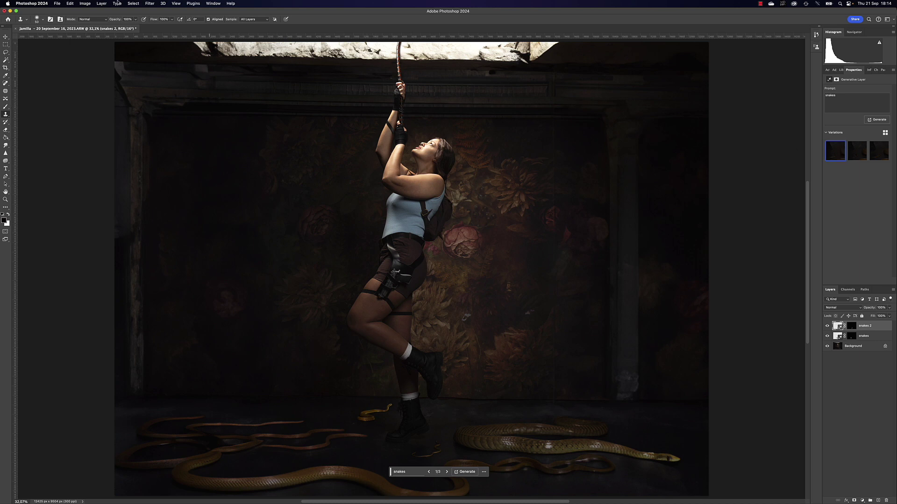
# - Flatten the image and generate a "spiderweb" in each upper corner of the photo and on the right-hand wall
pyautogui.click(106, 5)
pyautogui.click(116, 228)
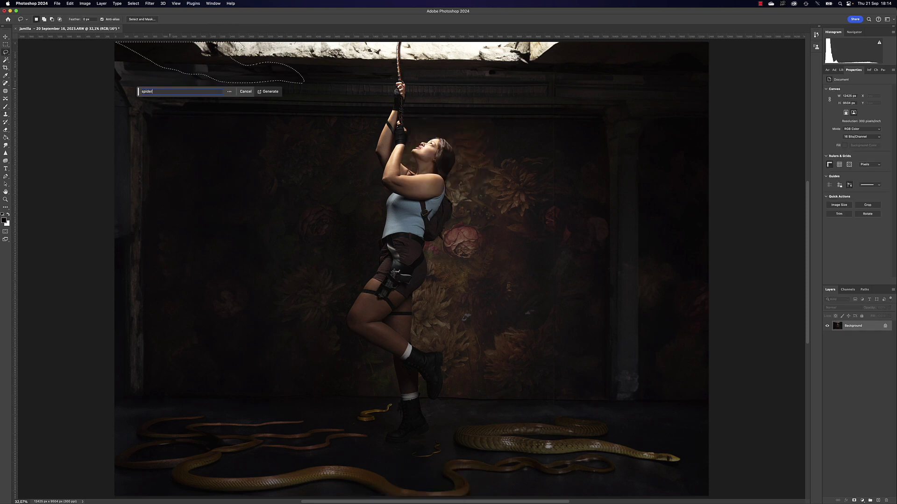
pyautogui.press('Return')
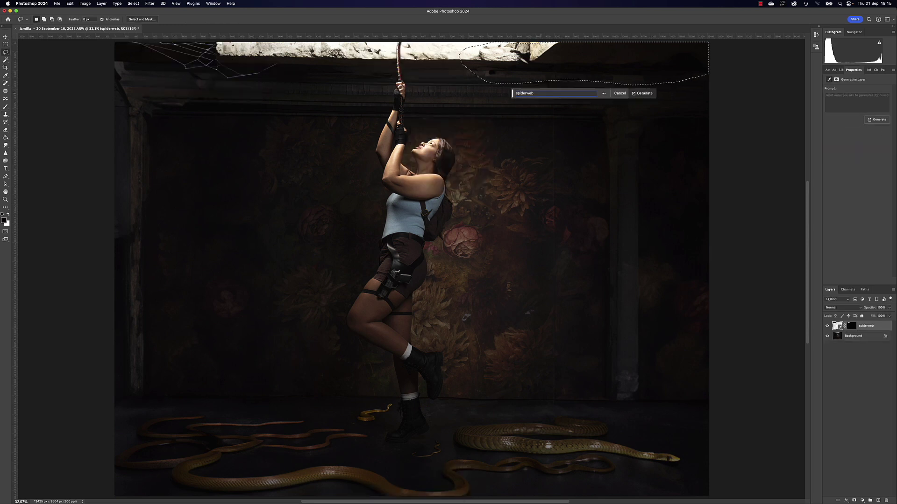
pyautogui.press('Return')
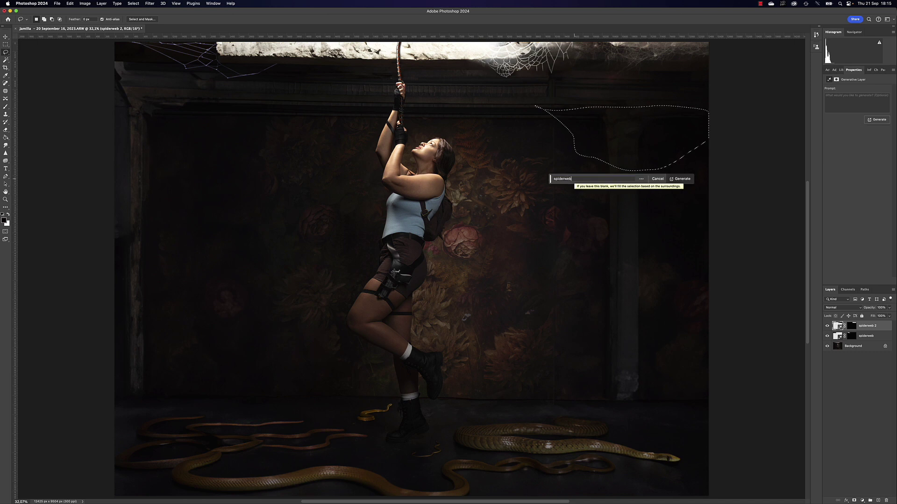
pyautogui.press('Return')
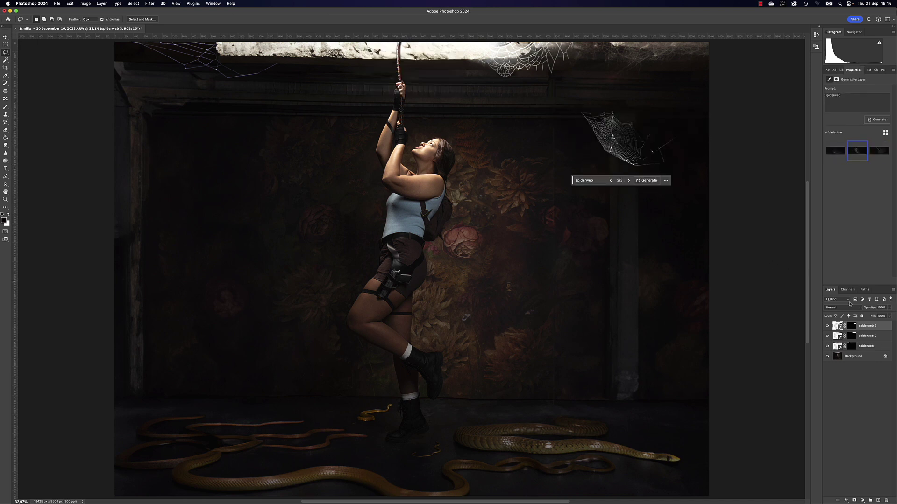
# - Reduce the opacity of the right-hand wall's spiderweb layer to about 65%
pyautogui.click(889, 308)
pyautogui.moveTo(889, 316); pyautogui.dragTo(872, 317)
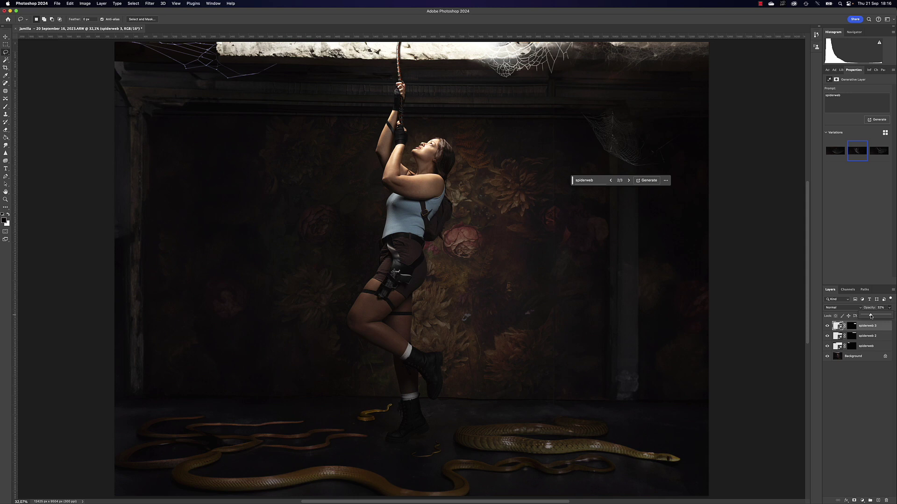
pyautogui.moveTo(871, 316); pyautogui.dragTo(877, 317)
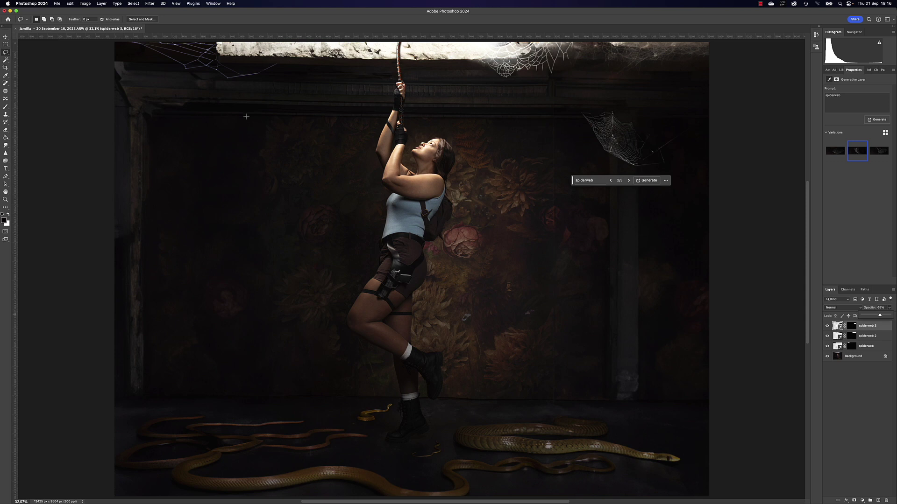
# - Lasso an area on the upper part of the left-hand wall and generate a spiderweb in it
pyautogui.moveTo(222, 99)
pyautogui.mouseDown()
pyautogui.moveTo(137, 208)
pyautogui.moveTo(224, 99)
pyautogui.mouseUp()
pyautogui.click(129, 219)
pyautogui.write('apiderweb')
pyautogui.press('Return')
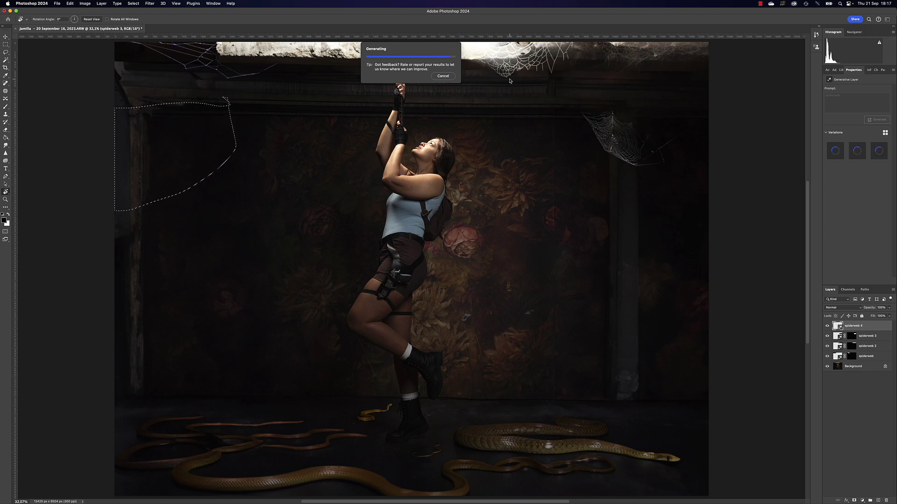
# - Choose the second spiderweb variation for the left-hand wall and reduce its layer opacity to about 42%
pyautogui.click(879, 153)
pyautogui.click(857, 151)
pyautogui.click(889, 308)
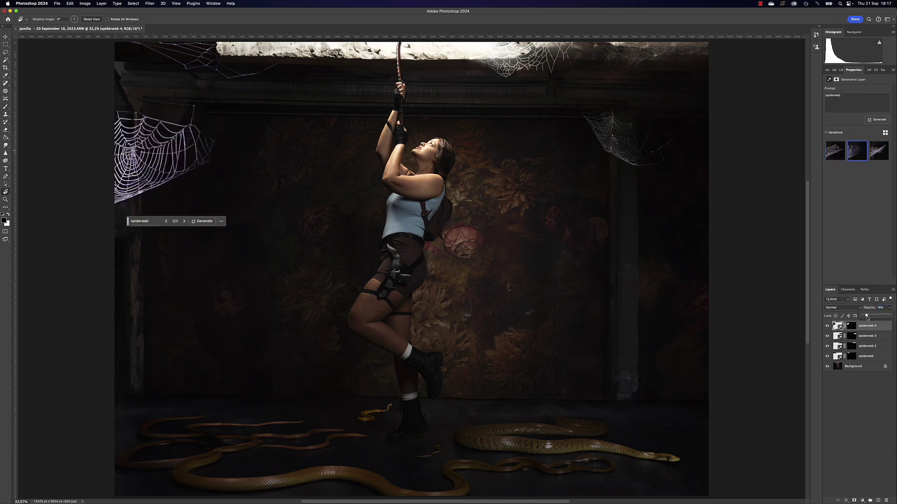
pyautogui.moveTo(890, 315); pyautogui.dragTo(873, 315)
# - Flatten the image and open it in Boris FX Optics without applying the previous filters and masks
pyautogui.click(102, 4)
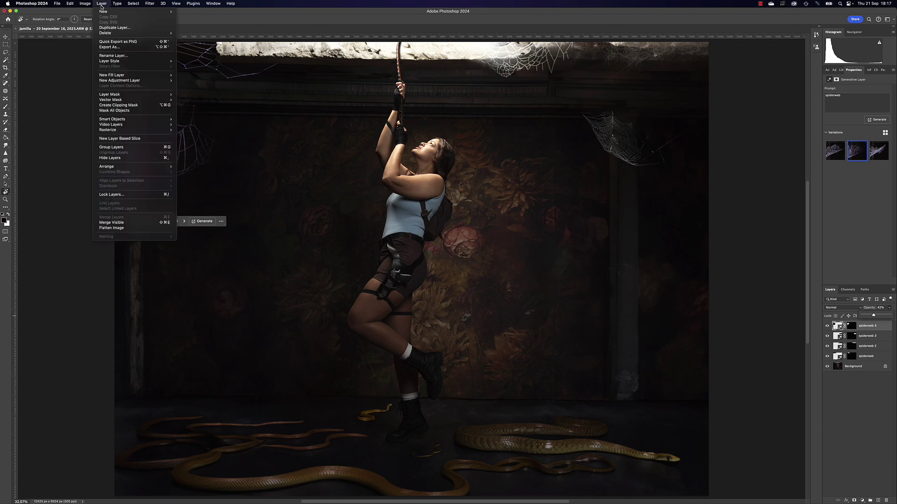
pyautogui.click(134, 228)
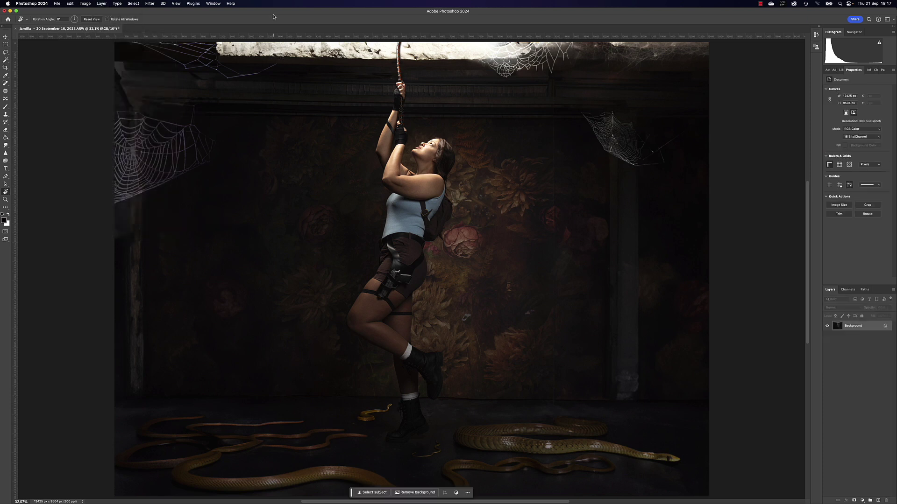
pyautogui.click(194, 3)
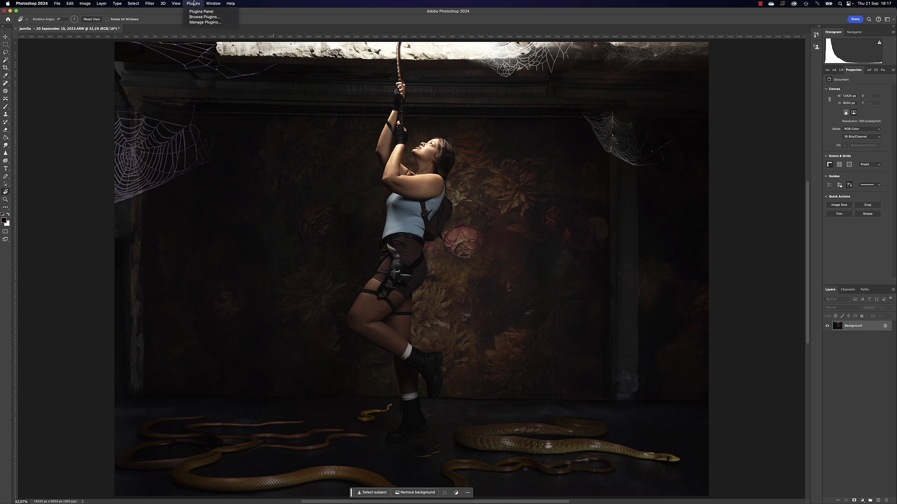
pyautogui.moveTo(149, 3)
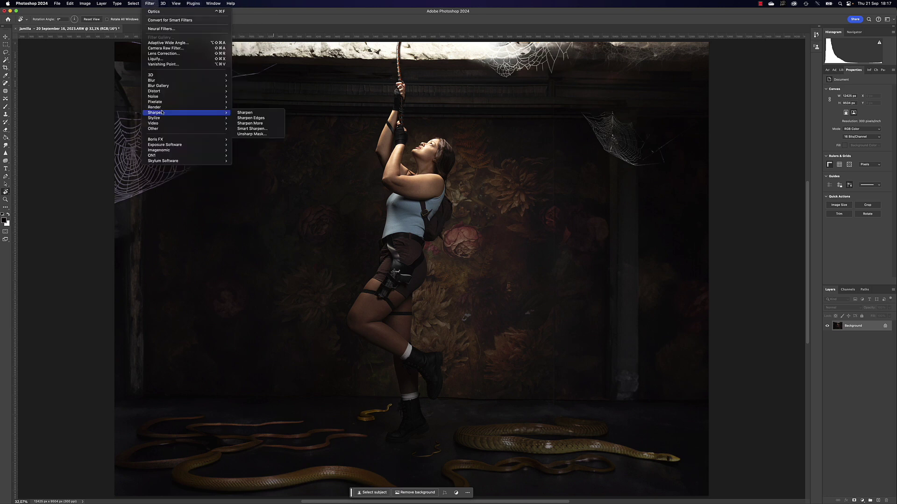
pyautogui.moveTo(172, 139)
pyautogui.click(239, 139)
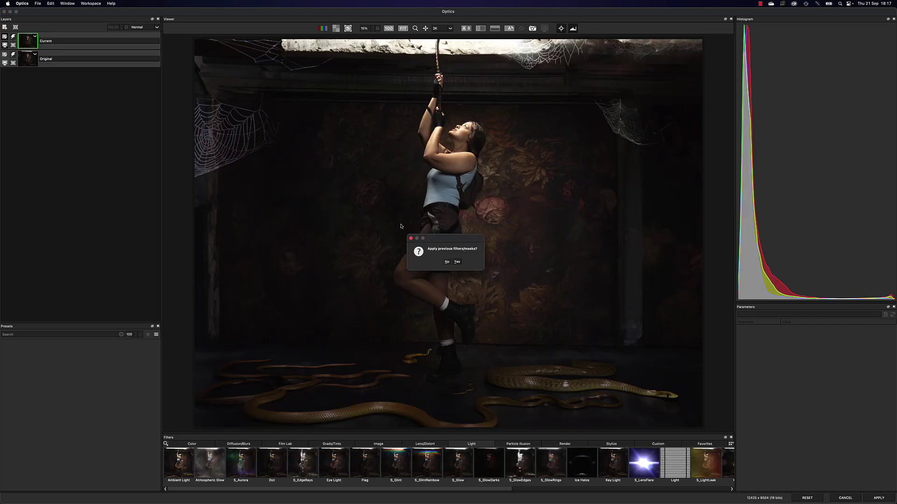
pyautogui.click(447, 262)
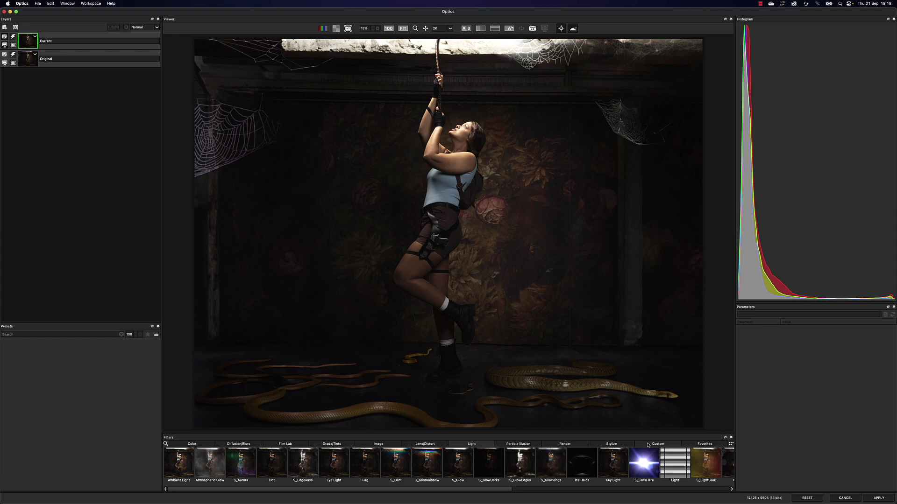
# - Add an S_LensFlare with the 35mm Prime ver2 preset, placing its hotspot where the rope meets the ceiling opening and shifting its pivot
pyautogui.click(643, 465)
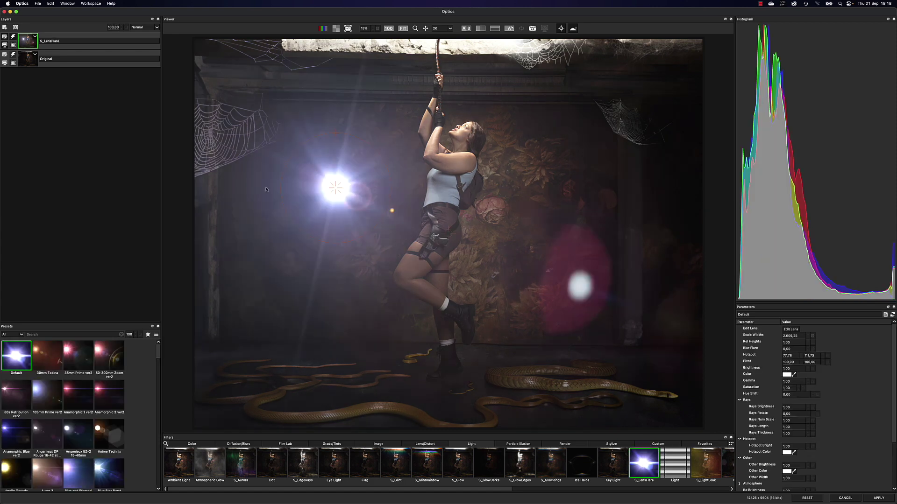
pyautogui.moveTo(335, 187); pyautogui.dragTo(435, 62)
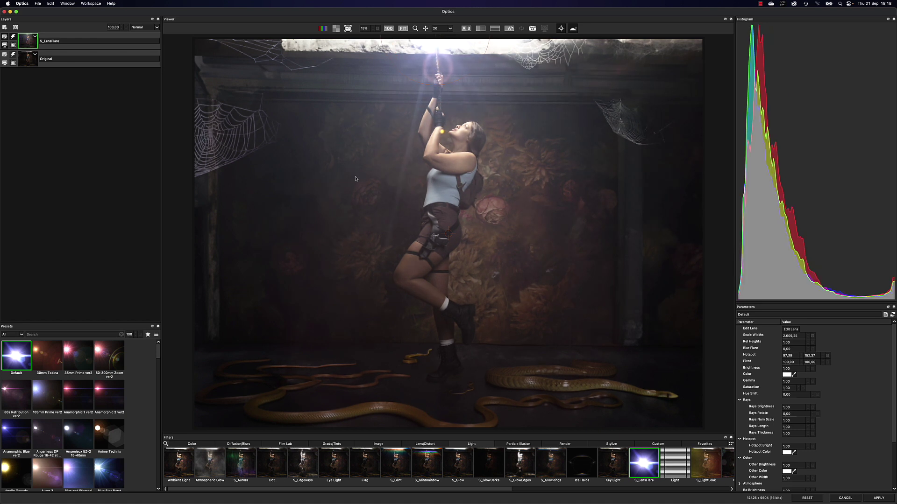
pyautogui.click(53, 362)
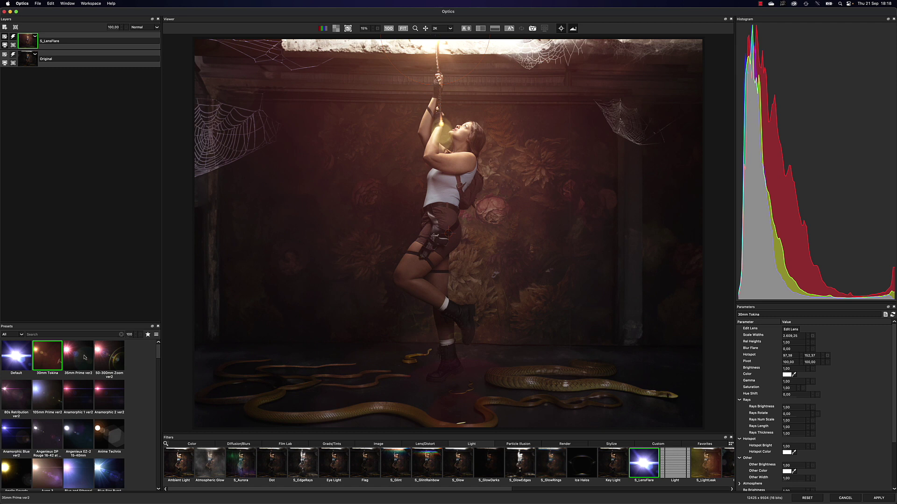
pyautogui.click(84, 357)
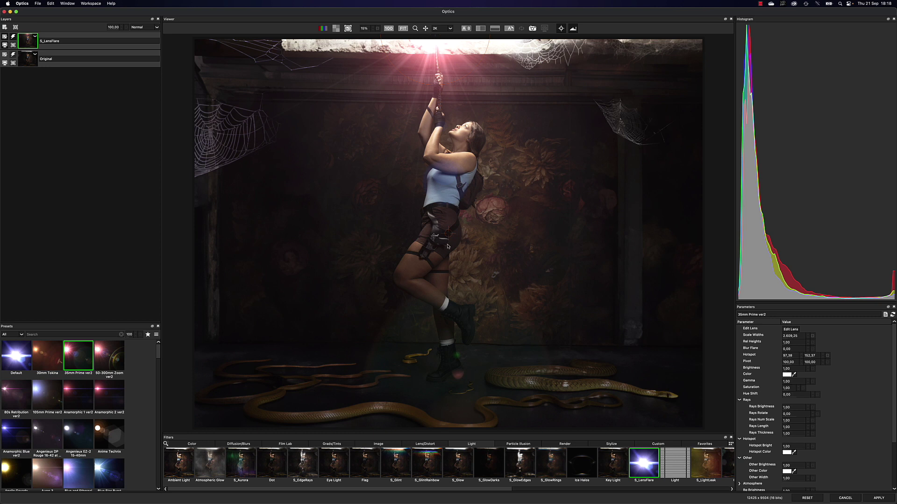
pyautogui.moveTo(448, 234); pyautogui.dragTo(437, 285)
pyautogui.moveTo(303, 260); pyautogui.dragTo(426, 204)
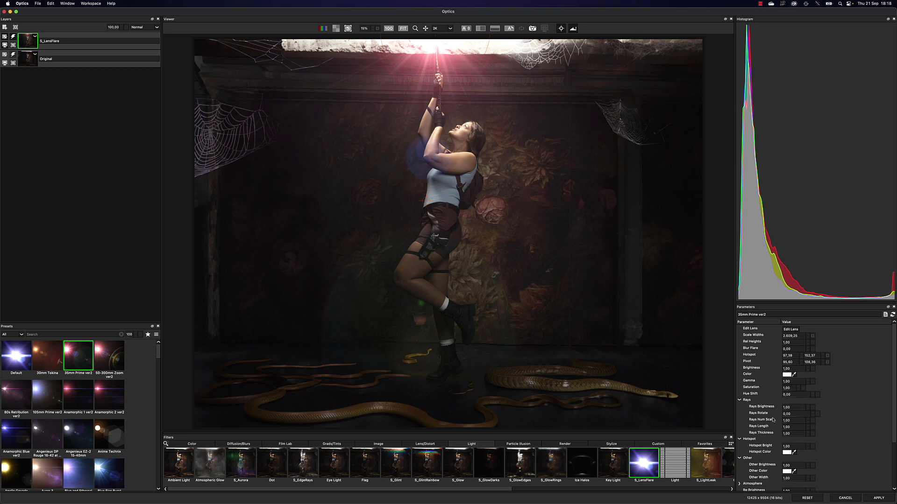
# - Set the lens flare's Other Brightness to 0 and its Blur Flare to 97
pyautogui.scroll(-2, 774, 419)
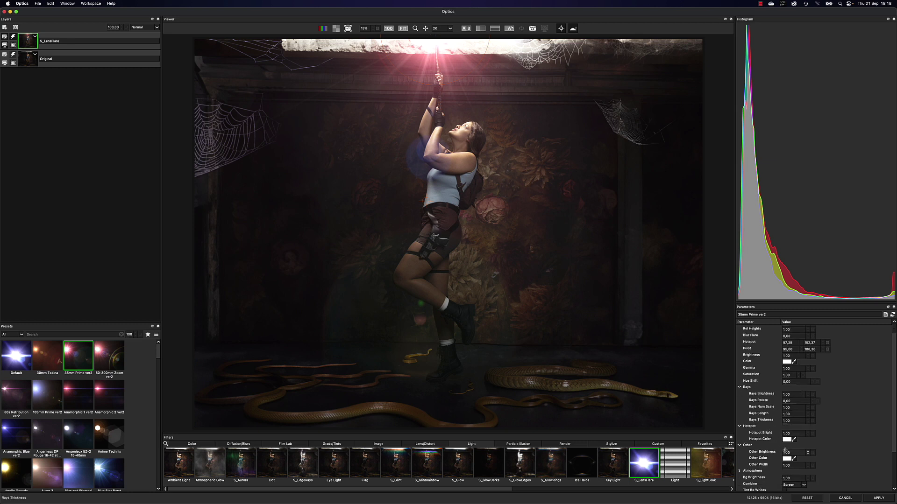
pyautogui.moveTo(785, 469); pyautogui.dragTo(778, 502)
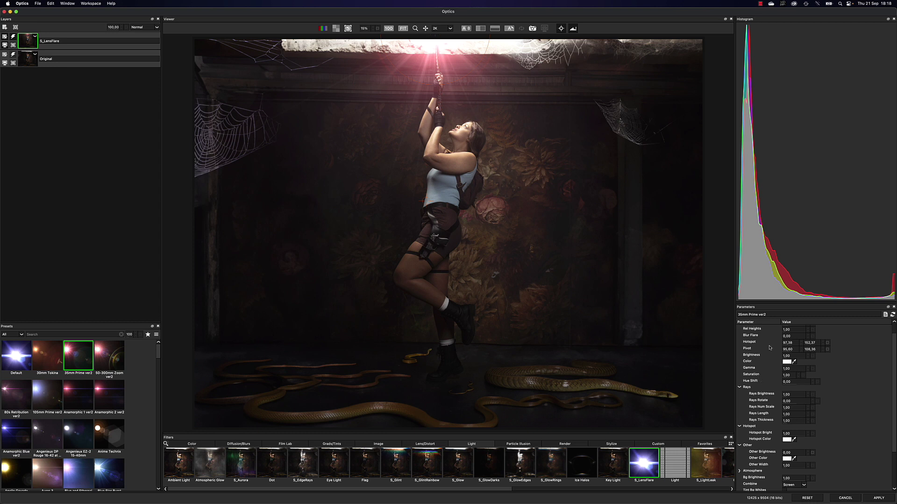
pyautogui.moveTo(785, 336); pyautogui.dragTo(785, 313)
pyautogui.moveTo(787, 347); pyautogui.dragTo(782, 307)
# - Add a new layer above the lens flare and apply the S_SpotLight filter to it
pyautogui.press('super+l')
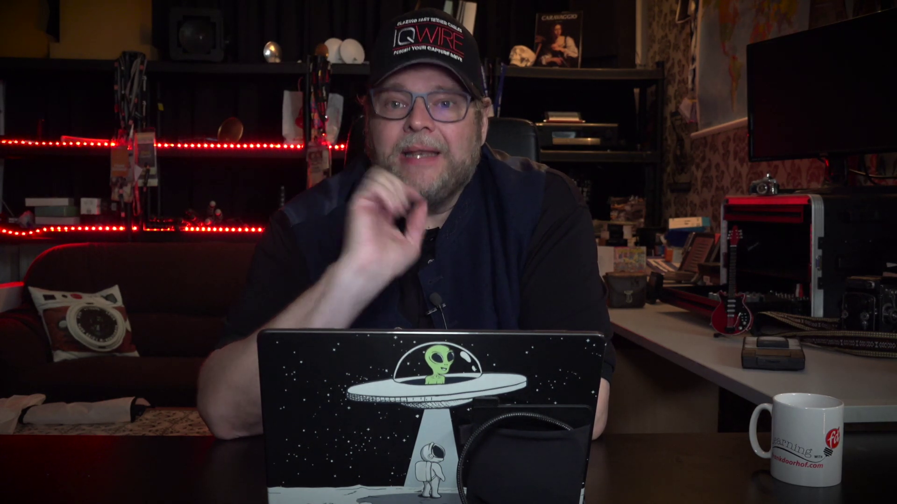
pyautogui.hscroll(1, 511, 472)
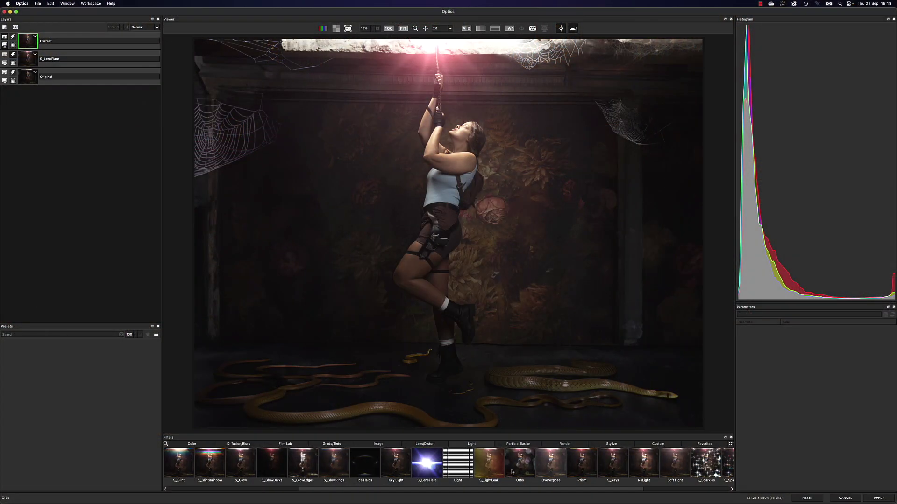
pyautogui.hscroll(-5, 525, 469)
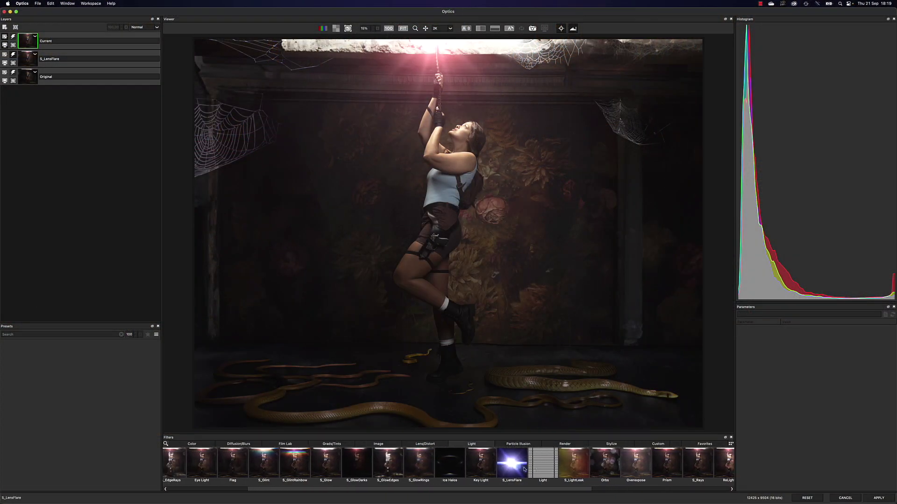
pyautogui.hscroll(8, 524, 469)
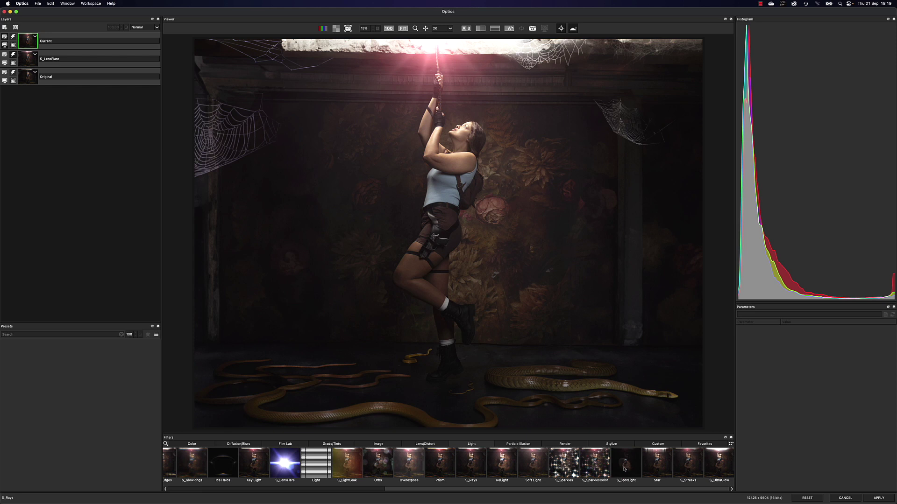
pyautogui.click(626, 463)
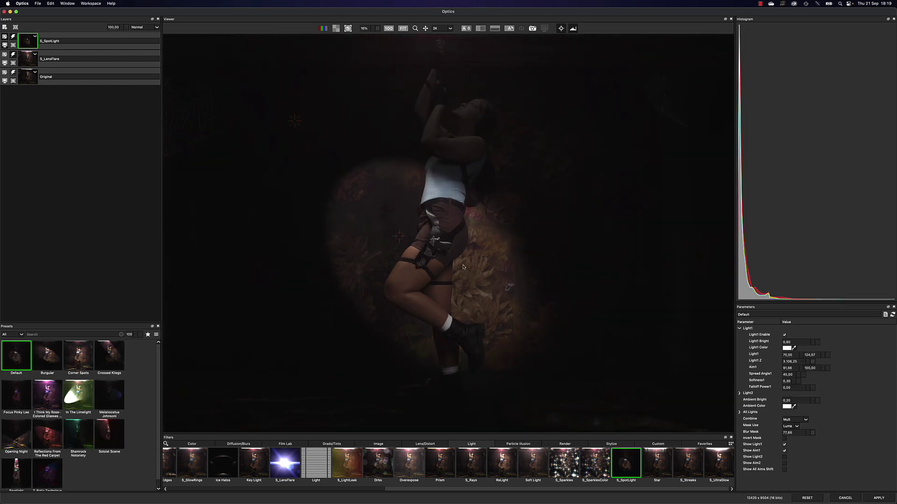
# - Place the spotlight's source above the rope and raise its aim point to the woman's upper body
pyautogui.scroll(-3, 463, 267)
pyautogui.scroll(1, 463, 267)
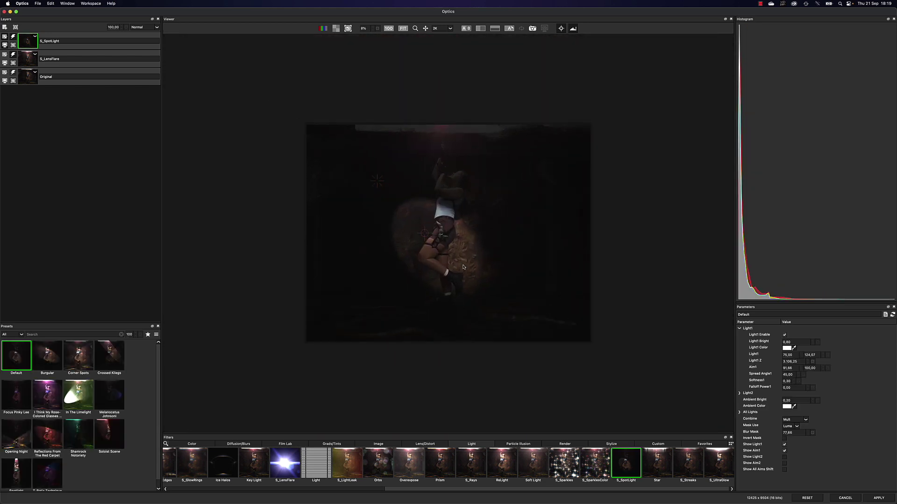
pyautogui.click(449, 76)
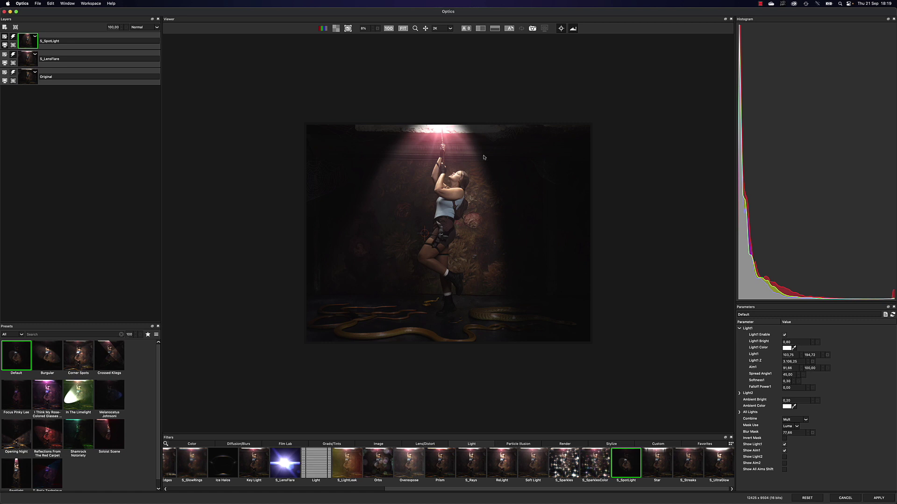
pyautogui.moveTo(428, 234); pyautogui.dragTo(436, 189)
pyautogui.scroll(2, 436, 189)
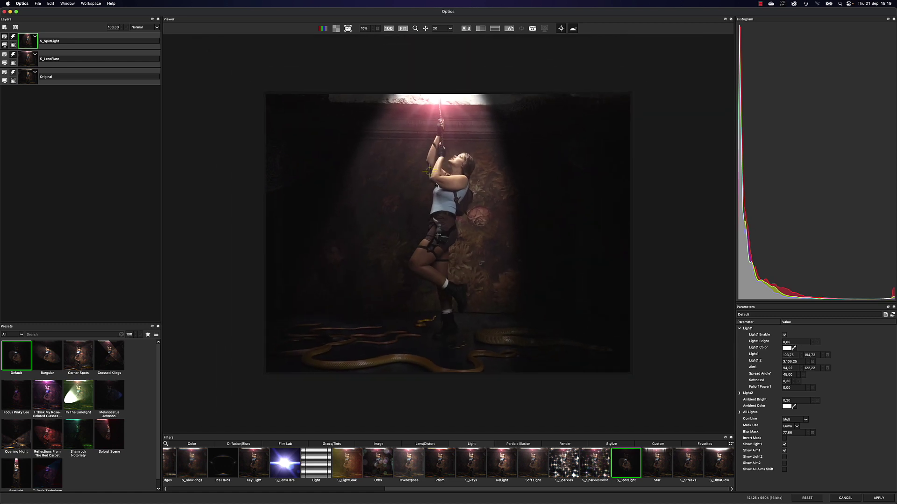
# - Move the spotlight's source much higher above the photo, roughly centred over the rope, so the beam covers more of the scene
pyautogui.scroll(-2, 436, 185)
pyautogui.moveTo(456, 85); pyautogui.dragTo(439, 94)
pyautogui.scroll(2, 448, 96)
pyautogui.scroll(-5, 449, 96)
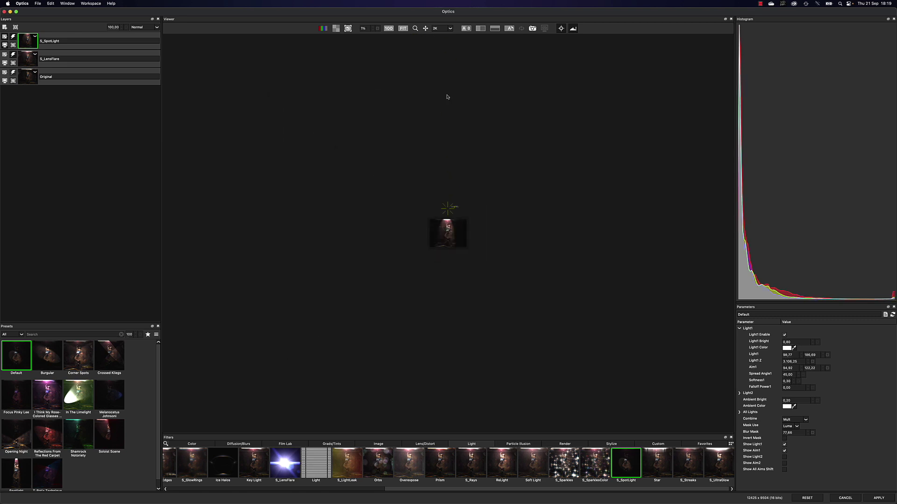
pyautogui.scroll(3, 447, 97)
pyautogui.moveTo(439, 79); pyautogui.dragTo(439, 53)
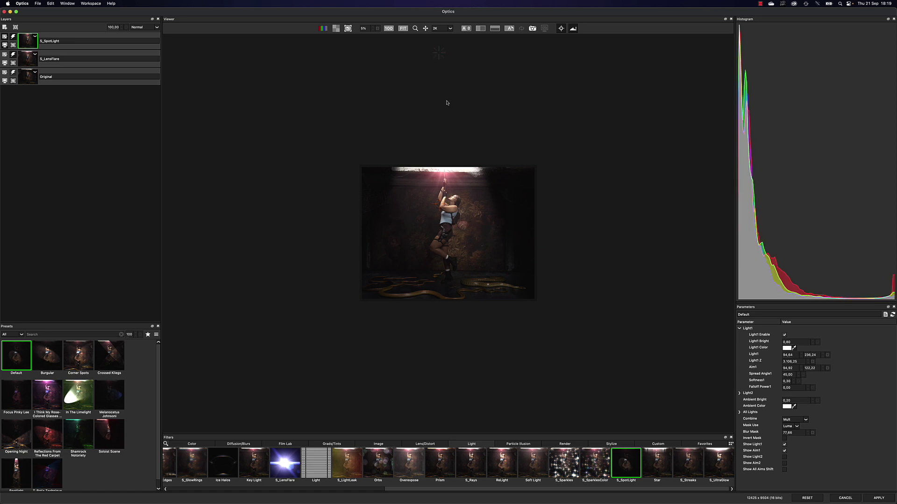
pyautogui.scroll(-2, 447, 103)
pyautogui.scroll(1, 446, 102)
pyautogui.moveTo(442, 110); pyautogui.dragTo(443, 83)
pyautogui.scroll(3, 437, 195)
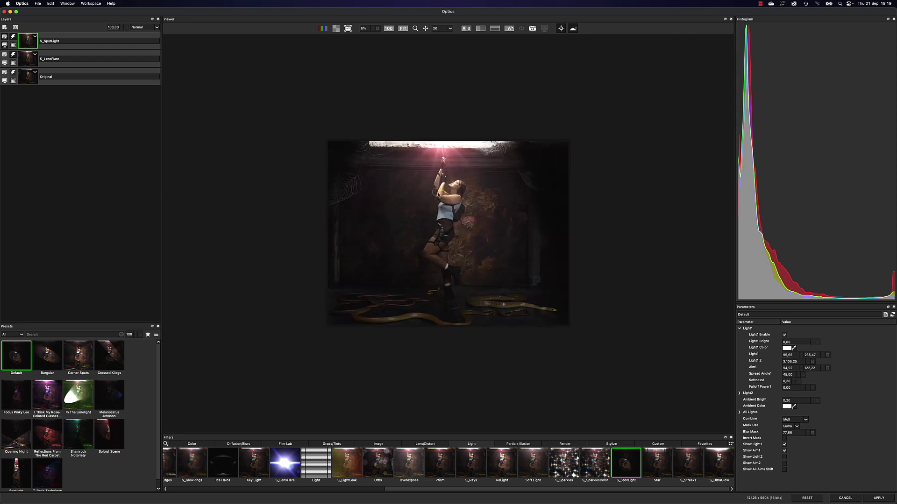
# - Lower the spotlight's aim point to the woman's waist, raise Softness1 to about 0.81 and widen the spread angle
pyautogui.moveTo(451, 194); pyautogui.dragTo(450, 216)
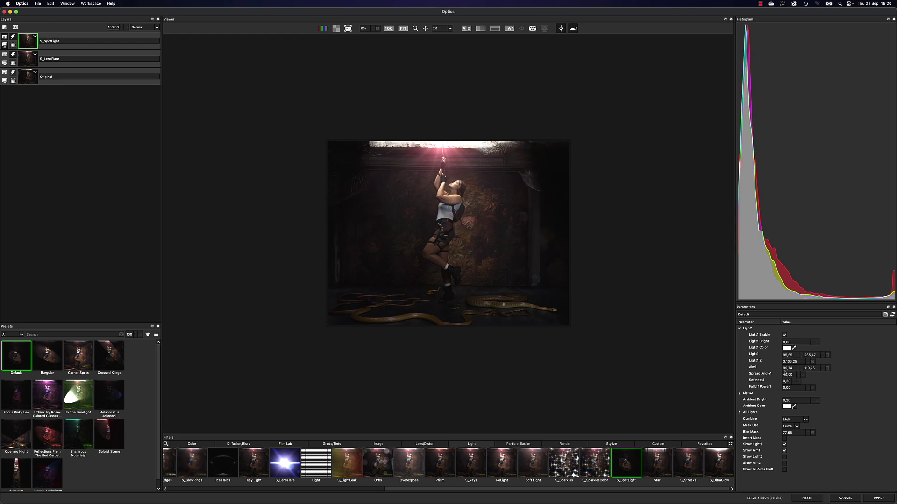
pyautogui.moveTo(785, 375); pyautogui.dragTo(778, 377)
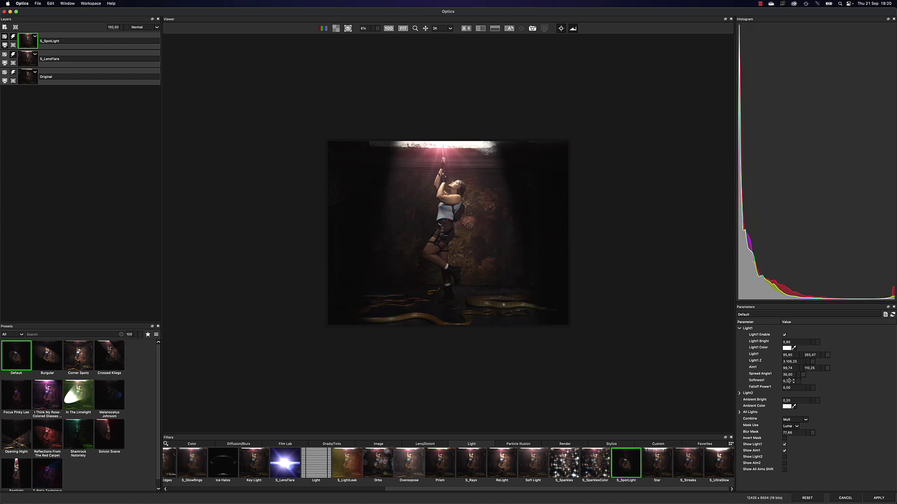
pyautogui.moveTo(778, 381); pyautogui.dragTo(794, 380)
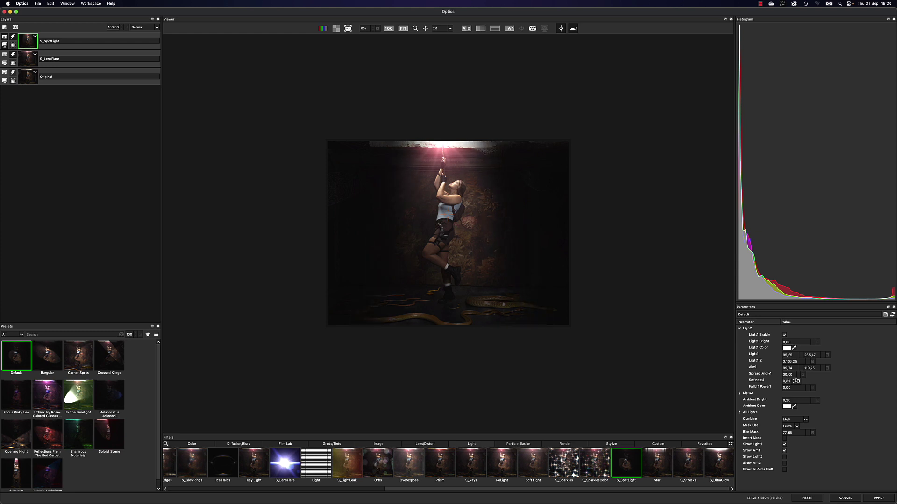
pyautogui.moveTo(788, 375); pyautogui.dragTo(797, 374)
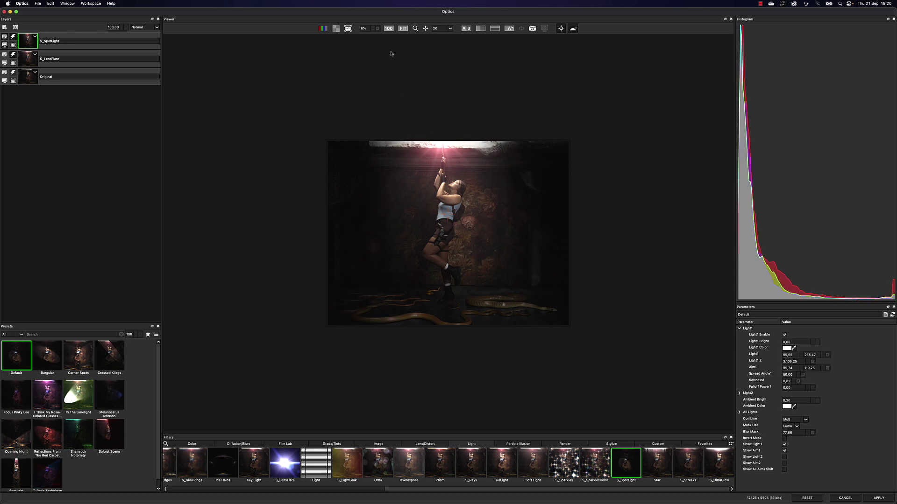
pyautogui.scroll(3, 348, 100)
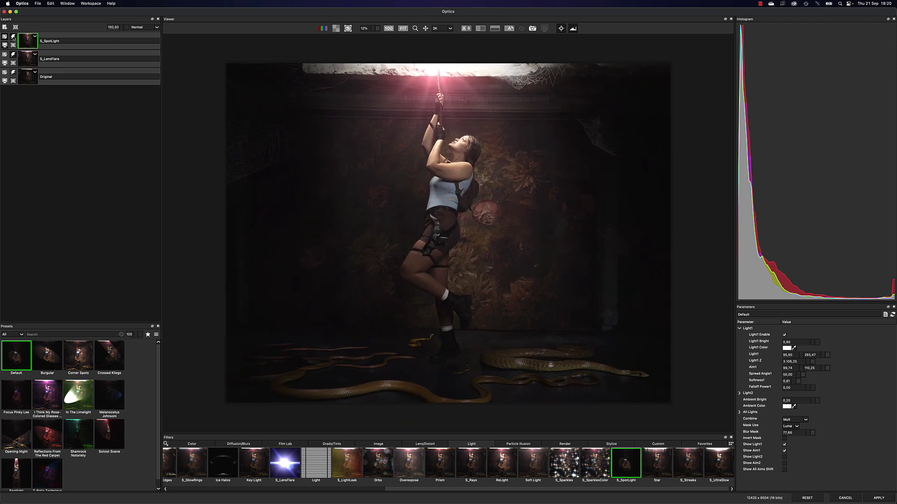
# - Compare the photo with and without the spotlight, and move the S_LensFlare layer above the S_SpotLight layer
pyautogui.click(13, 37)
pyautogui.click(14, 37)
pyautogui.moveTo(56, 64); pyautogui.dragTo(56, 41)
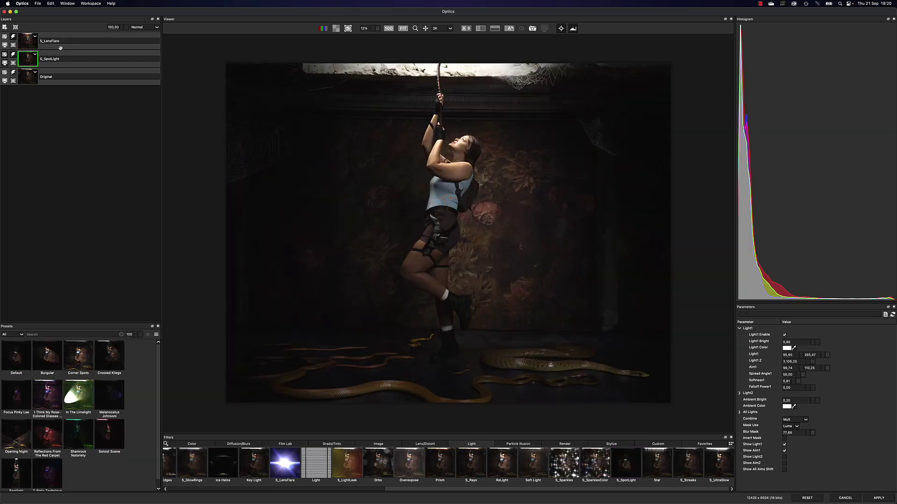
pyautogui.click(60, 45)
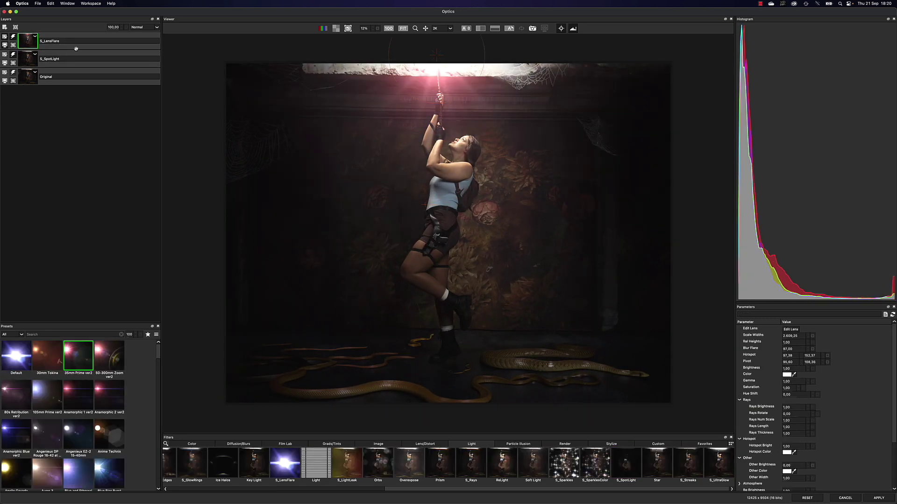
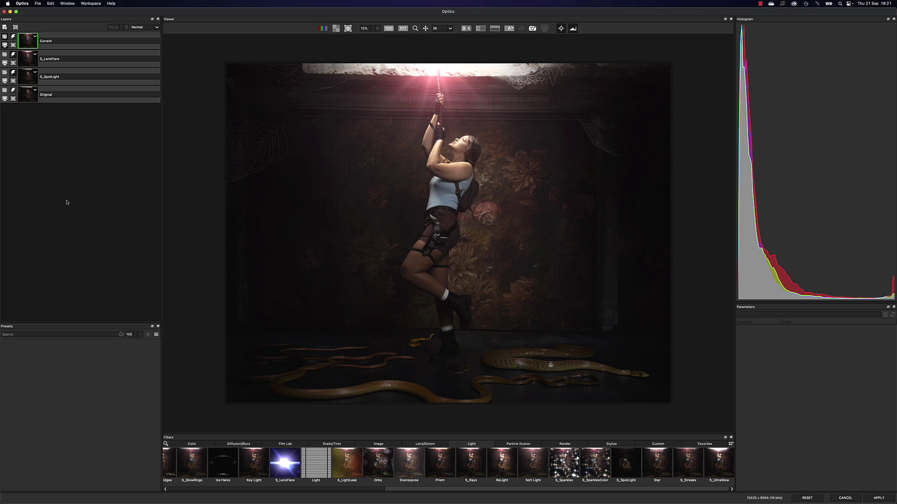
# - Apply the Film Stocks filter, try several film presets, and settle on the Agfa CT Precisa 100 - Lomo LC-A preset
pyautogui.click(289, 444)
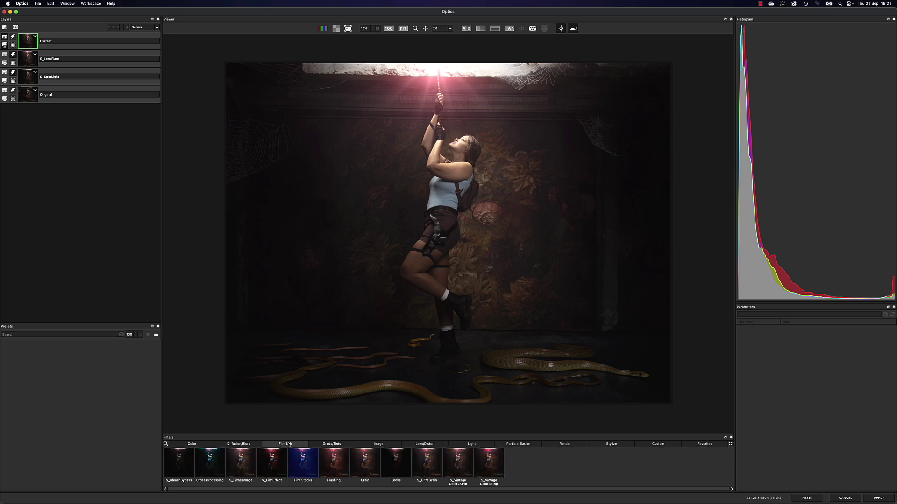
pyautogui.click(297, 469)
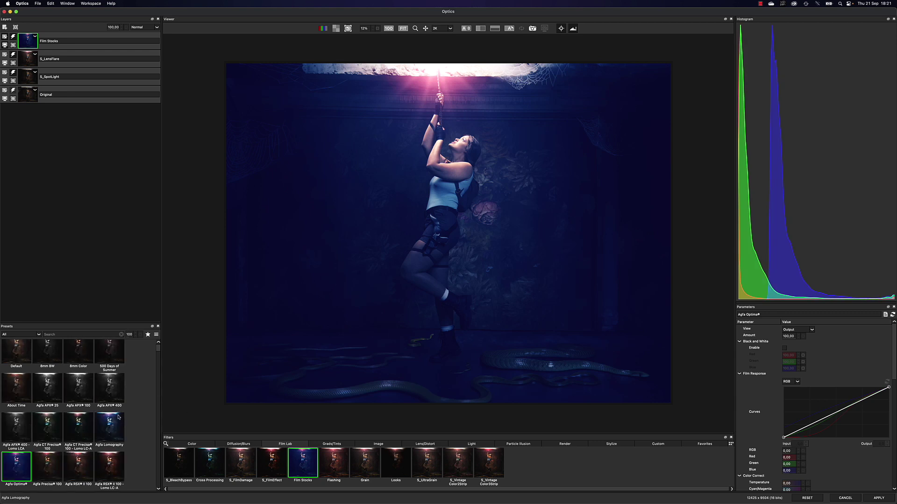
pyautogui.click(112, 423)
pyautogui.scroll(1, 99, 406)
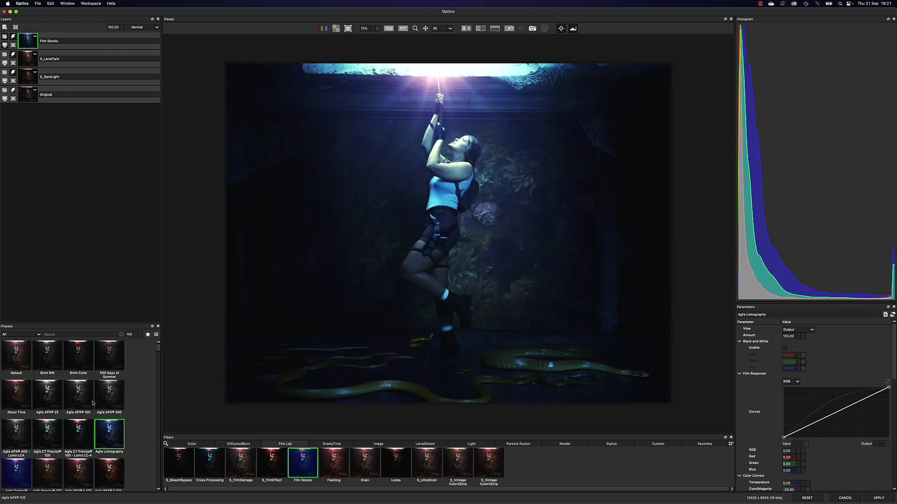
pyautogui.click(109, 364)
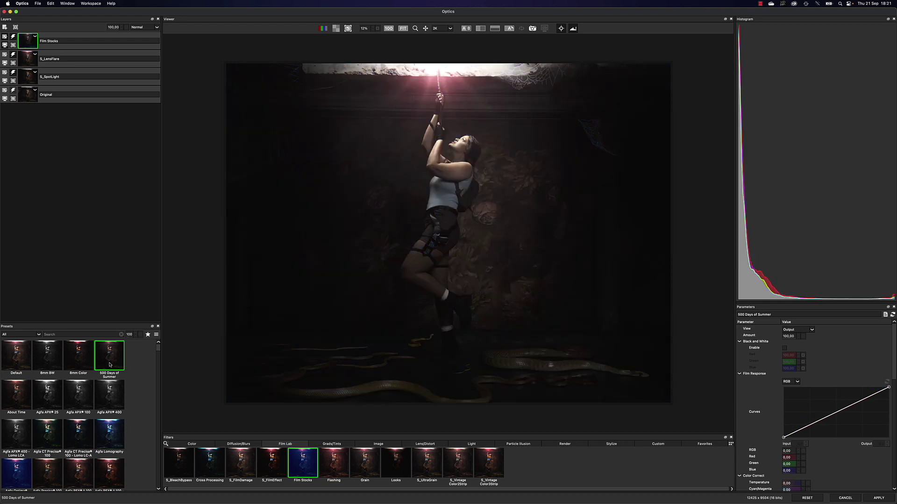
pyautogui.click(76, 359)
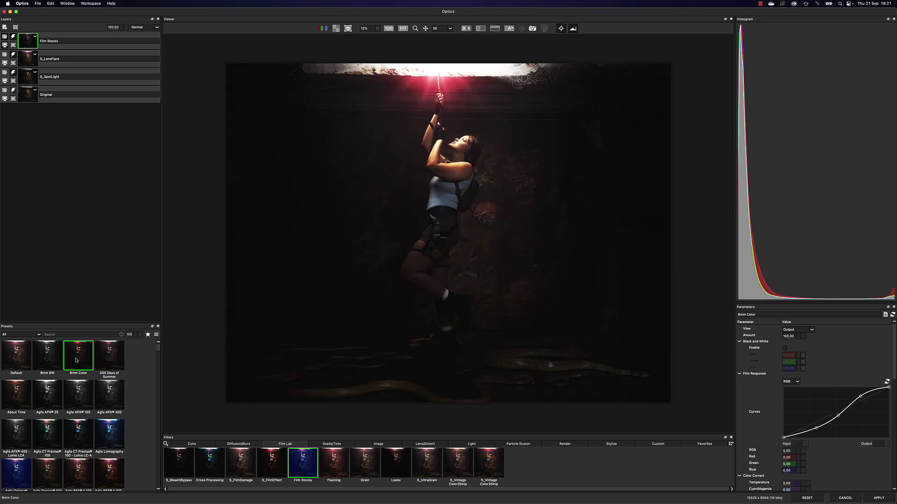
pyautogui.click(51, 358)
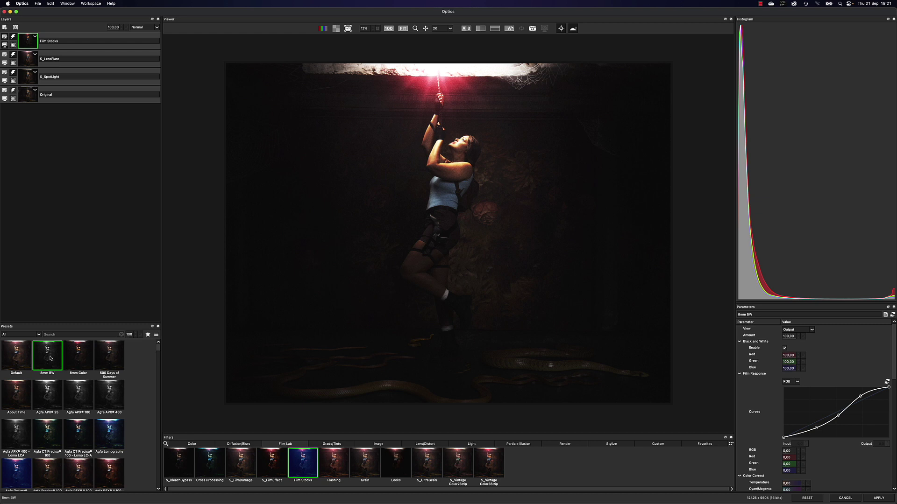
pyautogui.click(21, 358)
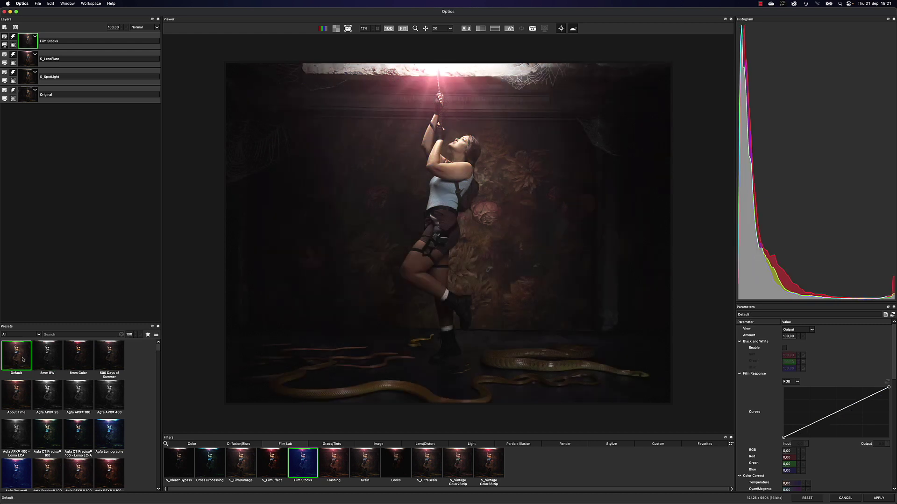
pyautogui.click(23, 392)
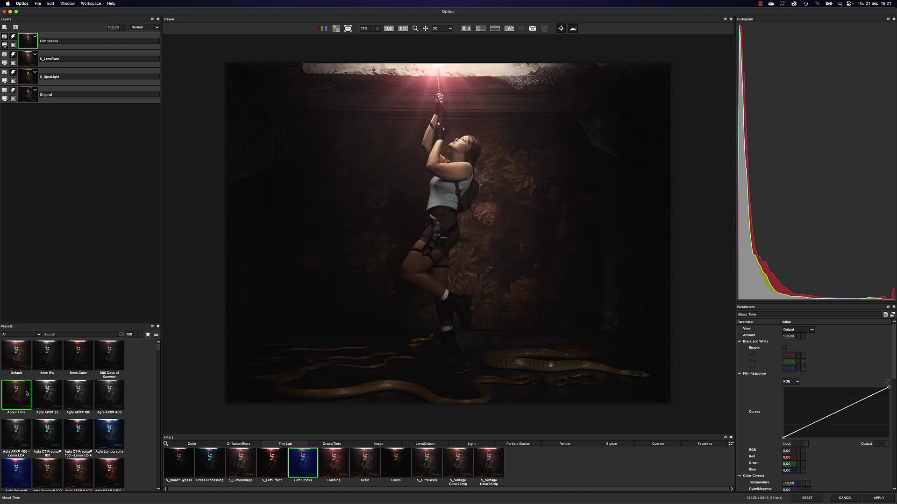
pyautogui.click(45, 396)
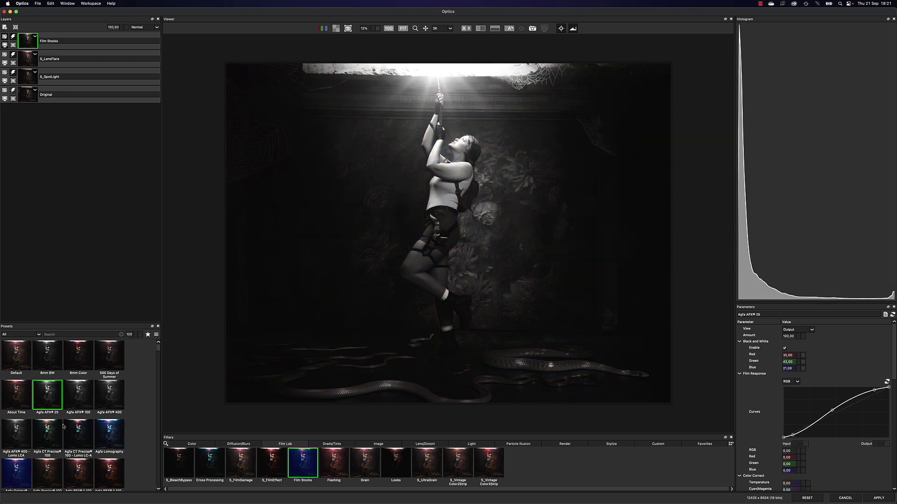
pyautogui.click(76, 433)
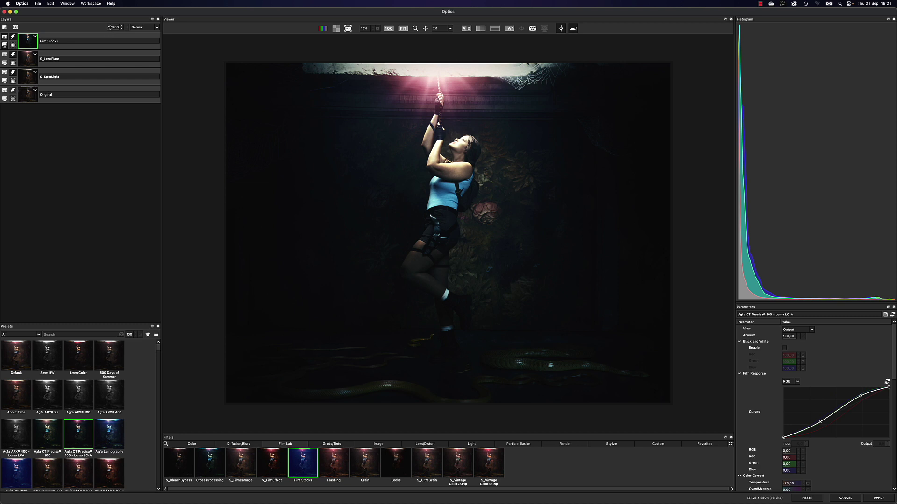
# - Lower the Film Stocks layer's opacity to about 47 and compare the photo with and without the effect
pyautogui.moveTo(110, 28); pyautogui.dragTo(109, 46)
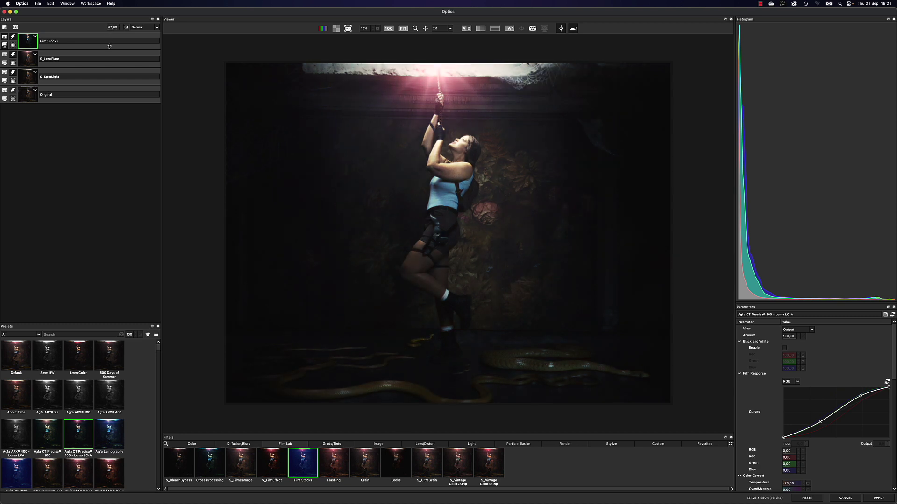
pyautogui.click(13, 37)
pyautogui.click(14, 37)
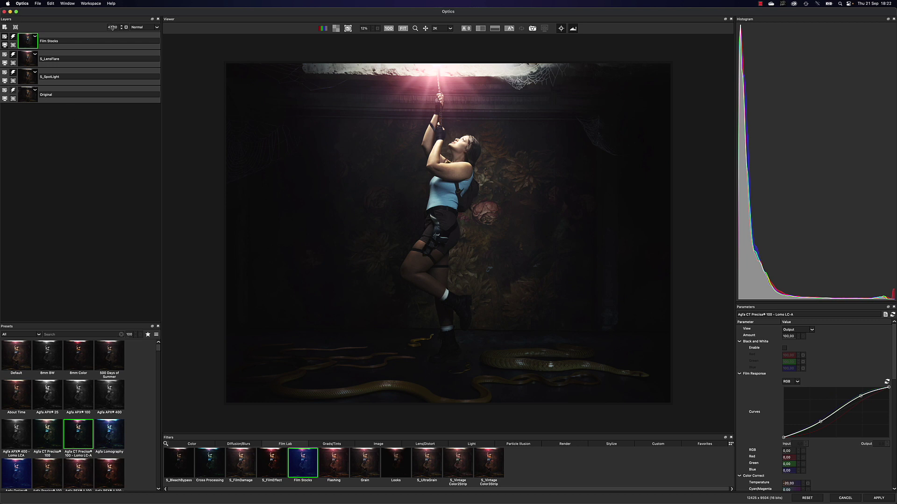
pyautogui.moveTo(112, 31); pyautogui.dragTo(112, 30)
# - Add a new layer with the Looks filter and try the 8mm Color, Basic, Basic Diffusion and Antique presets
pyautogui.click(5, 28)
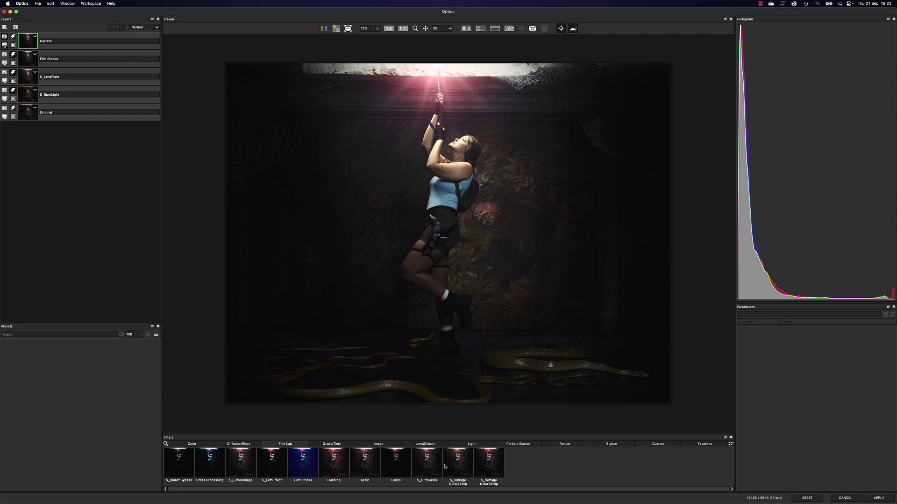
pyautogui.click(392, 463)
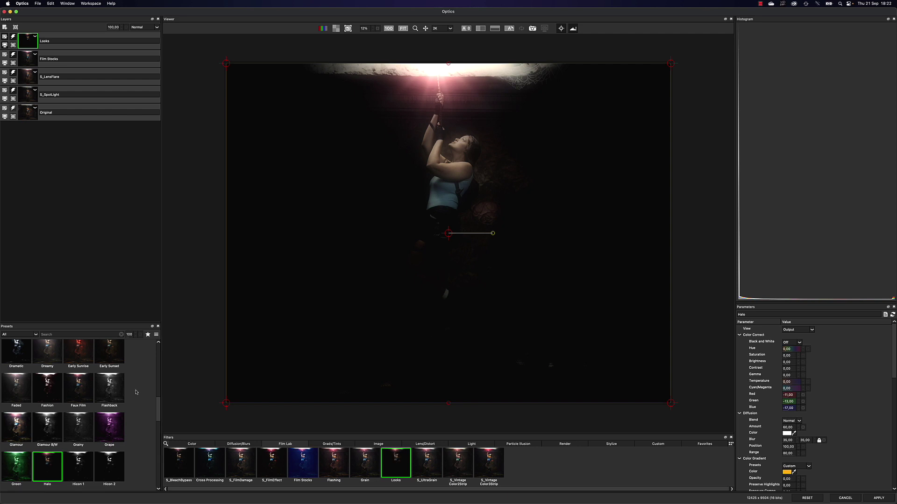
pyautogui.scroll(5, 80, 381)
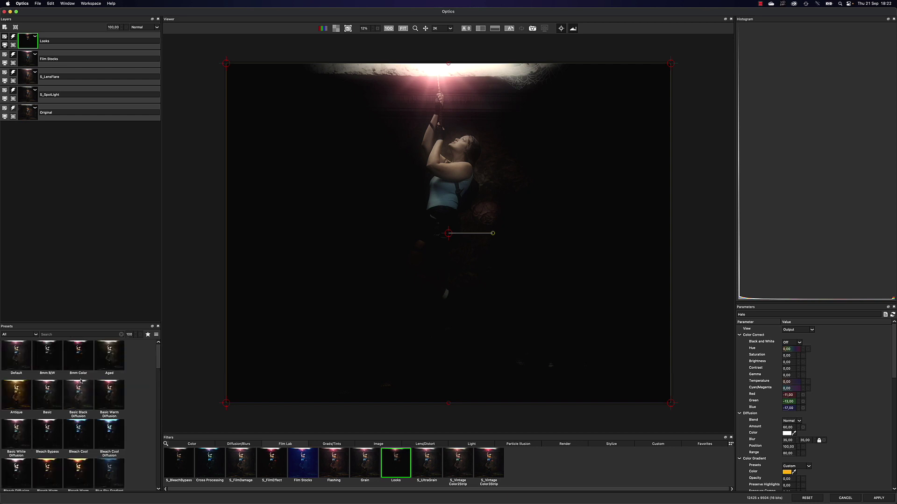
pyautogui.click(77, 355)
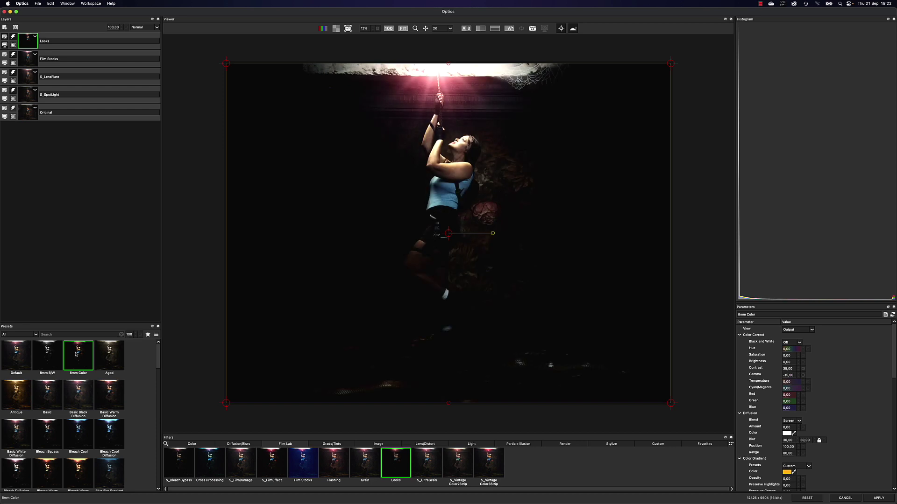
pyautogui.click(79, 392)
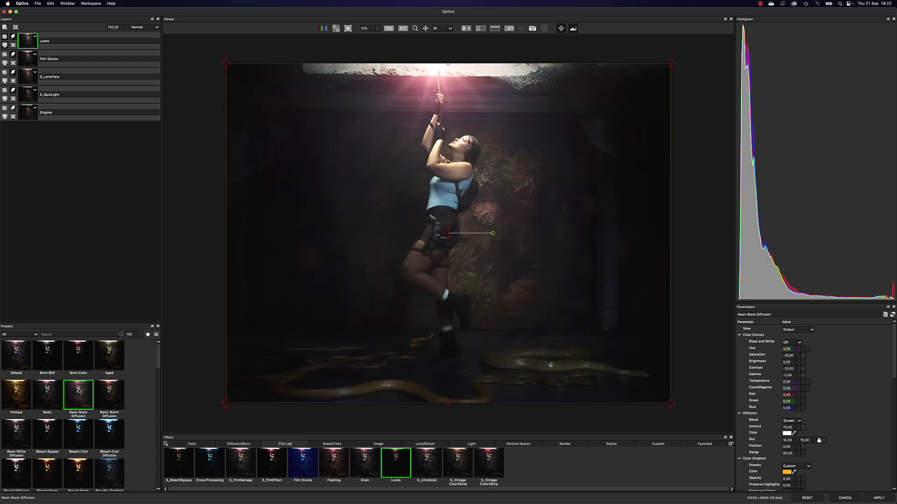
pyautogui.click(102, 395)
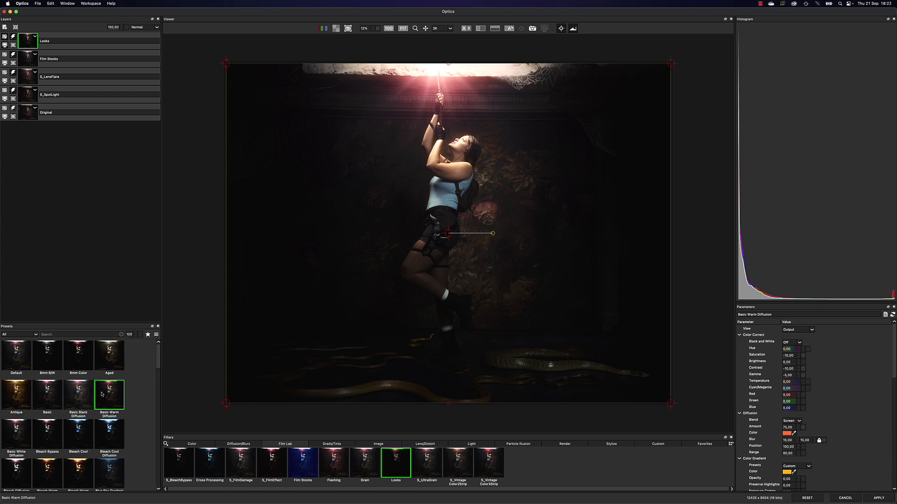
pyautogui.click(49, 396)
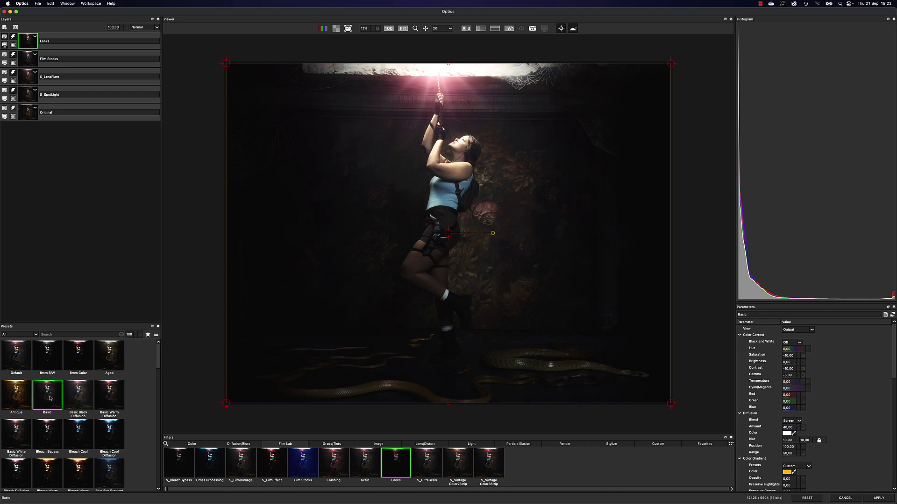
pyautogui.click(77, 398)
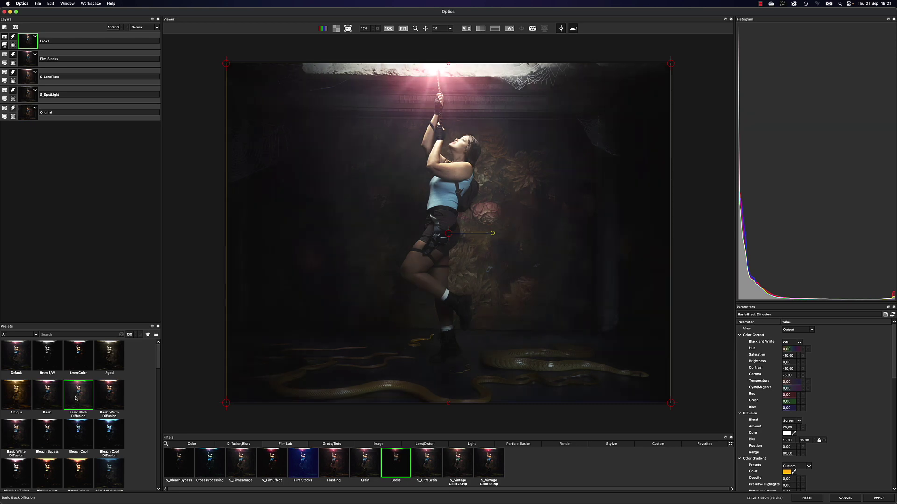
pyautogui.click(14, 395)
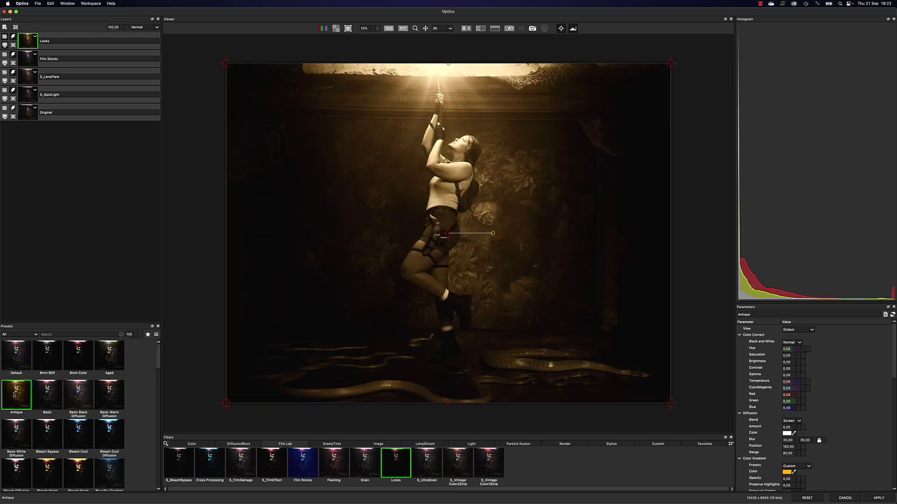
# - Preview more Looks presets on the photo, including Basic White Diffusion, Bleach Cool Diffusion, Diffuse and Scary
pyautogui.click(17, 435)
pyautogui.click(109, 434)
pyautogui.scroll(-1, 55, 464)
pyautogui.click(55, 464)
pyautogui.scroll(-5, 61, 462)
pyautogui.click(78, 428)
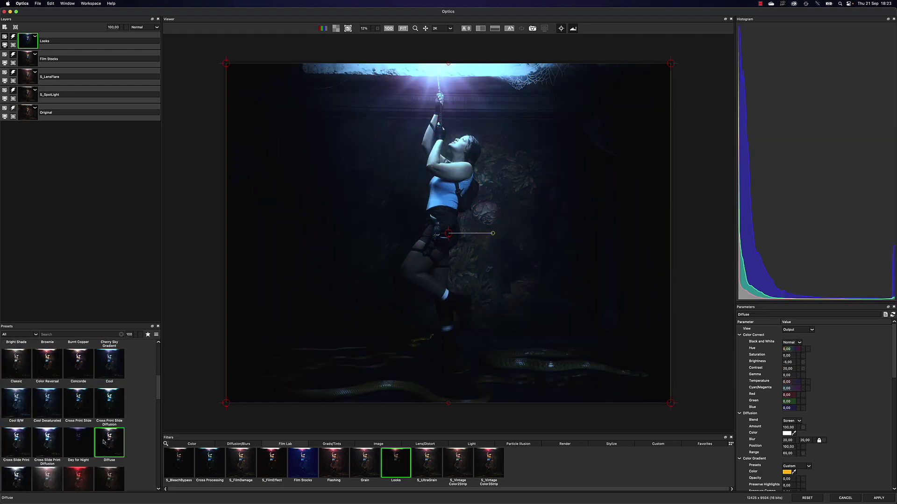
pyautogui.click(76, 474)
pyautogui.click(78, 388)
pyautogui.scroll(-8, 70, 420)
pyautogui.click(77, 384)
pyautogui.click(115, 416)
pyautogui.click(85, 426)
pyautogui.click(47, 420)
pyautogui.click(16, 460)
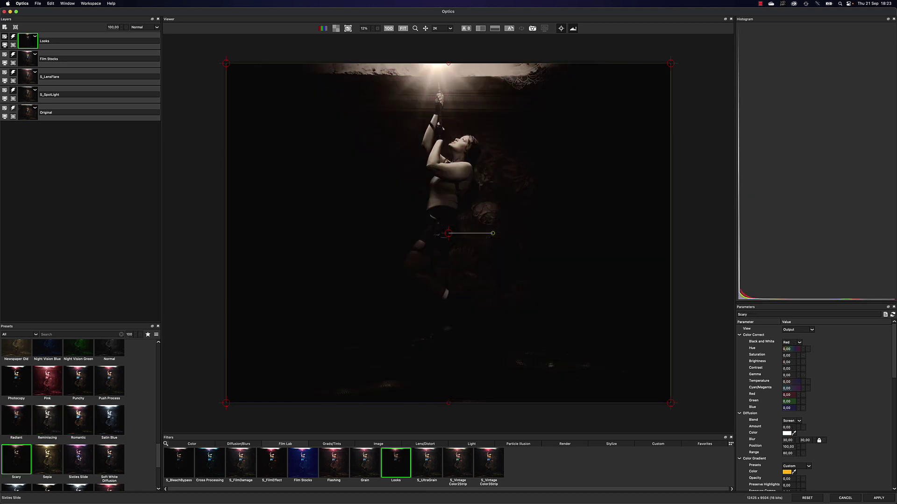
# - Try the remaining Looks presets, settle on Transparency, and lower the layer's opacity to 53
pyautogui.click(78, 460)
pyautogui.scroll(-2, 100, 435)
pyautogui.click(100, 436)
pyautogui.scroll(-1, 102, 434)
pyautogui.click(107, 431)
pyautogui.click(78, 430)
pyautogui.click(48, 430)
pyautogui.moveTo(112, 27); pyautogui.dragTo(110, 43)
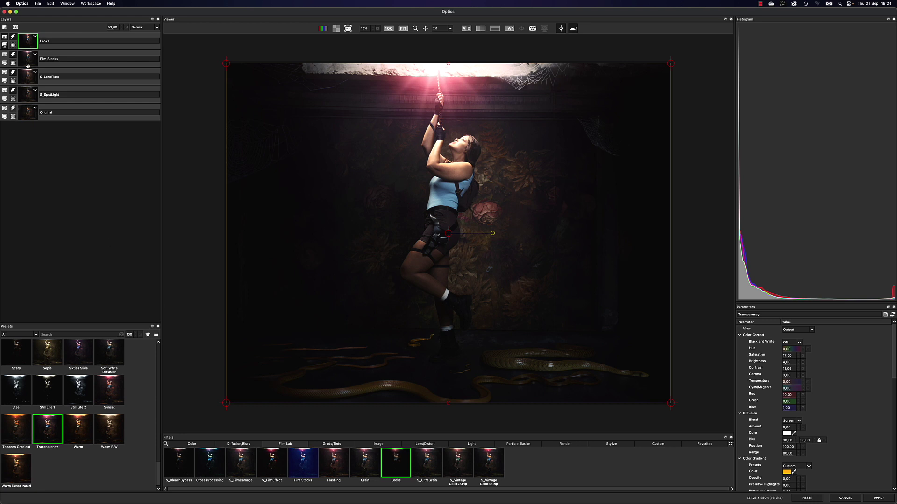
# - Add a new layer with the Orbs light filter and try its Hot Spot preset
pyautogui.click(4, 27)
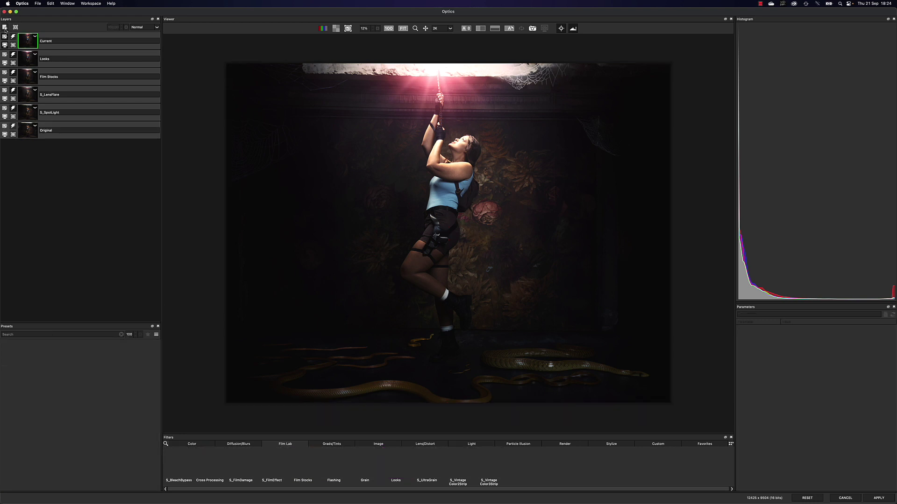
pyautogui.click(472, 444)
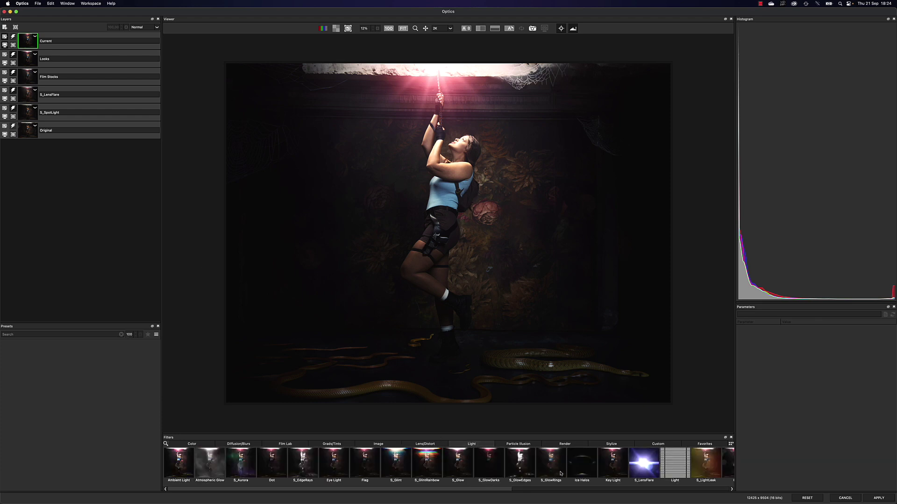
pyautogui.hscroll(10, 559, 474)
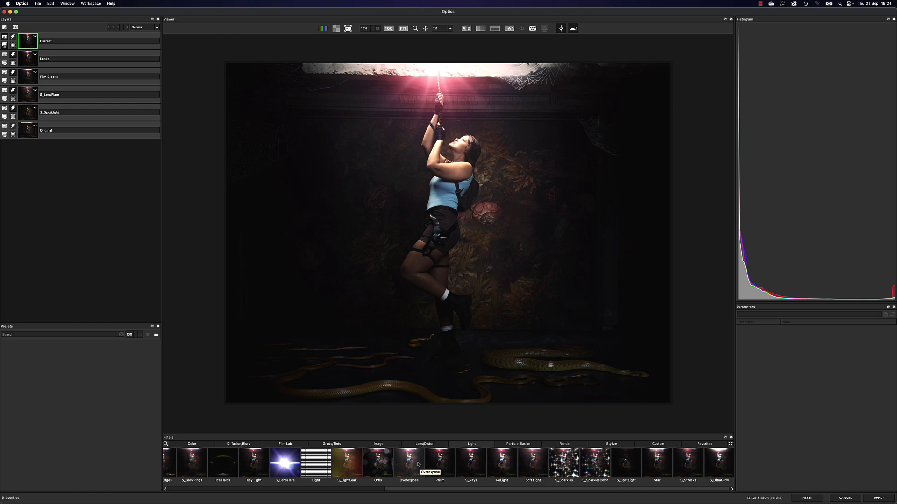
pyautogui.click(384, 464)
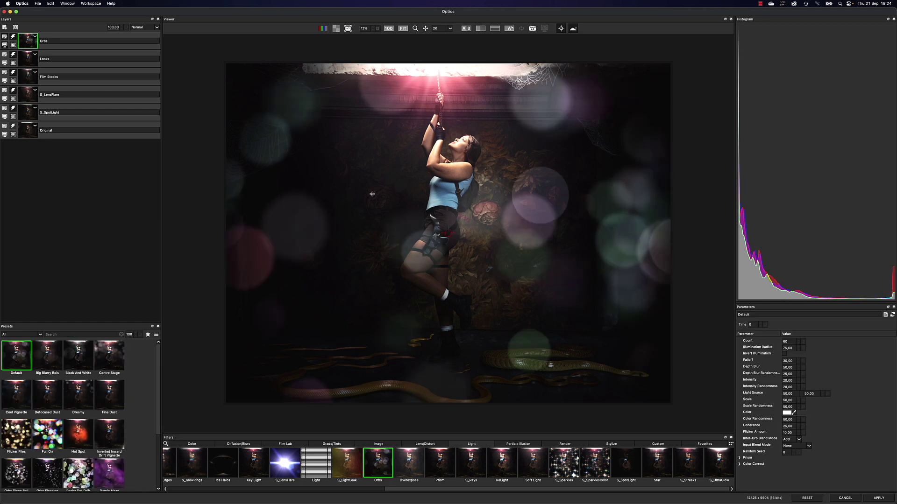
pyautogui.click(73, 435)
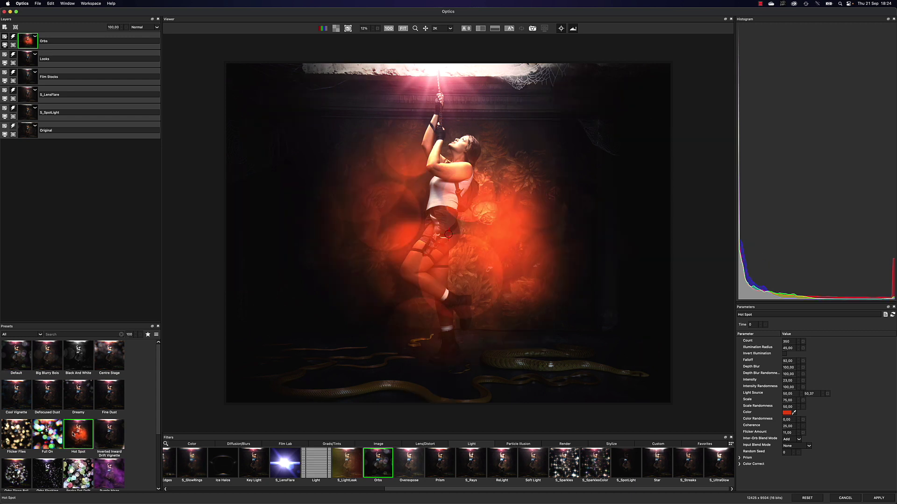
# - Compare the Dreamy, Defocused Dust and Cool Vignette presets of the Orbs filter and settle on Fine Dust
pyautogui.click(103, 397)
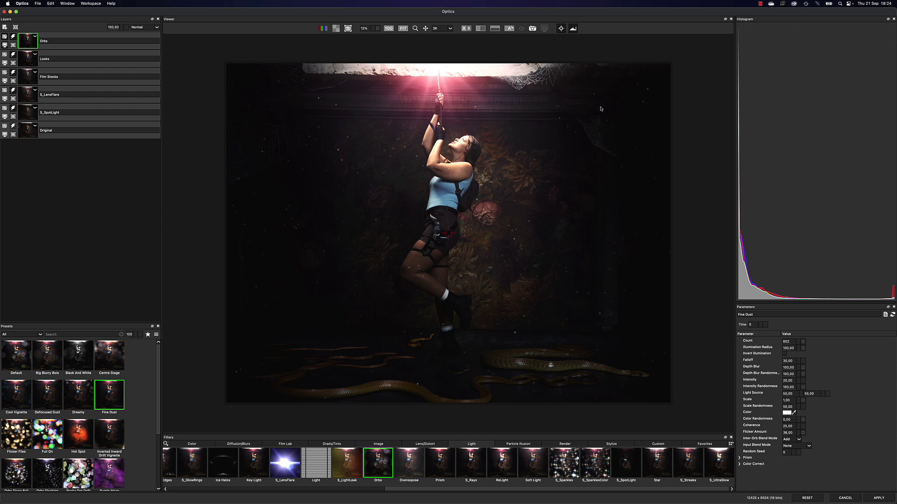
pyautogui.click(77, 395)
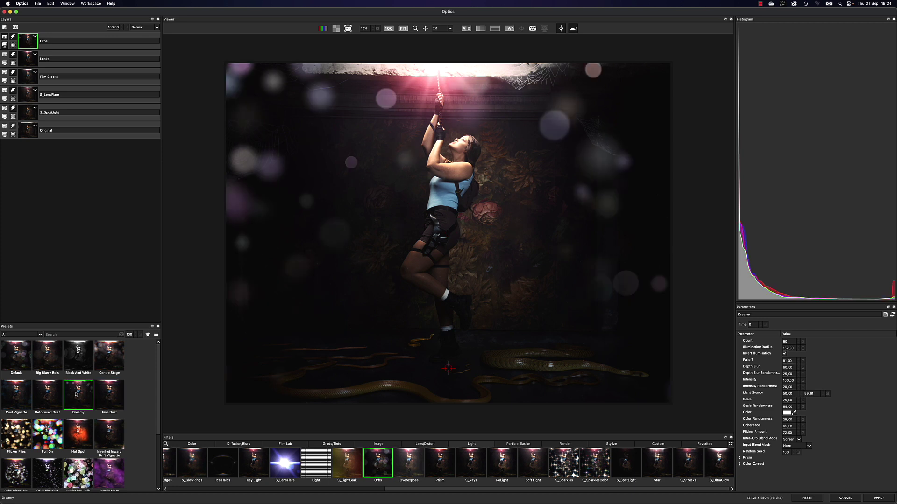
pyautogui.click(50, 395)
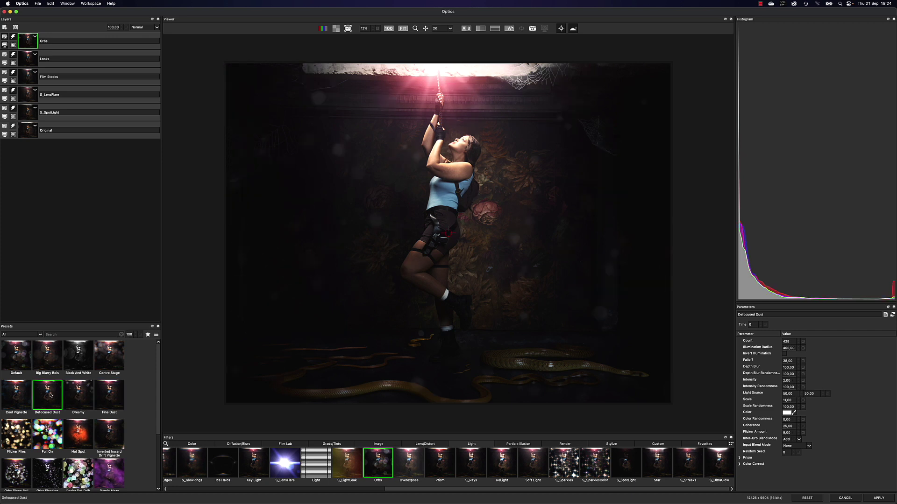
pyautogui.click(19, 396)
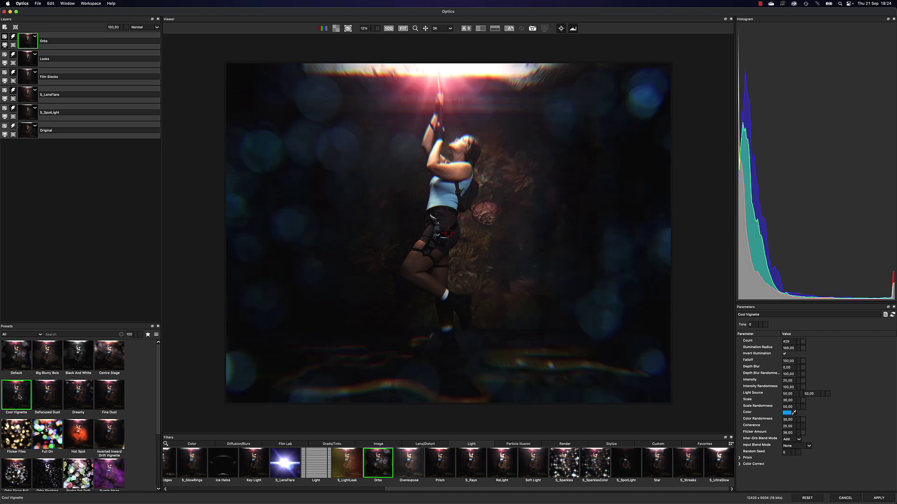
pyautogui.click(111, 391)
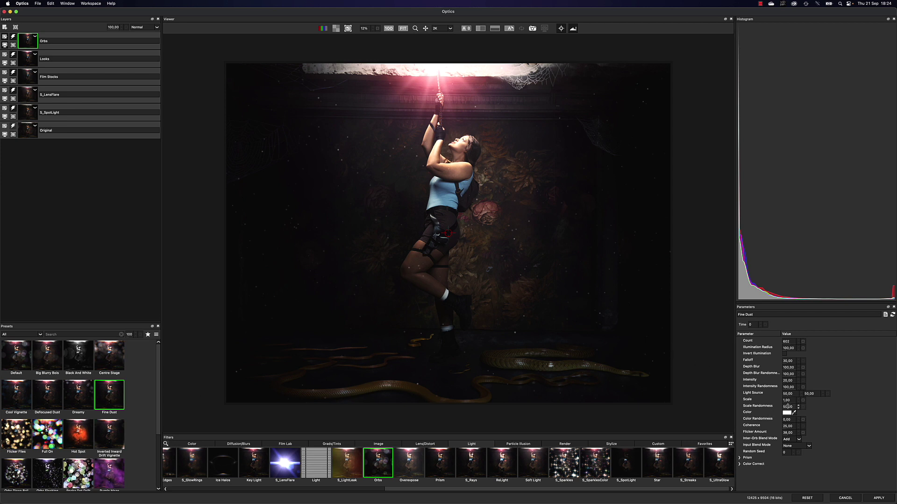
# - Adjust the Scale Randomness and Coherence of the Fine Dust orbs, and apply all the effects to the photo
pyautogui.moveTo(788, 407); pyautogui.dragTo(786, 400)
pyautogui.moveTo(785, 426)
pyautogui.mouseDown()
pyautogui.moveTo(782, 394)
pyautogui.moveTo(784, 428)
pyautogui.moveTo(785, 421)
pyautogui.mouseUp()
pyautogui.click(876, 498)
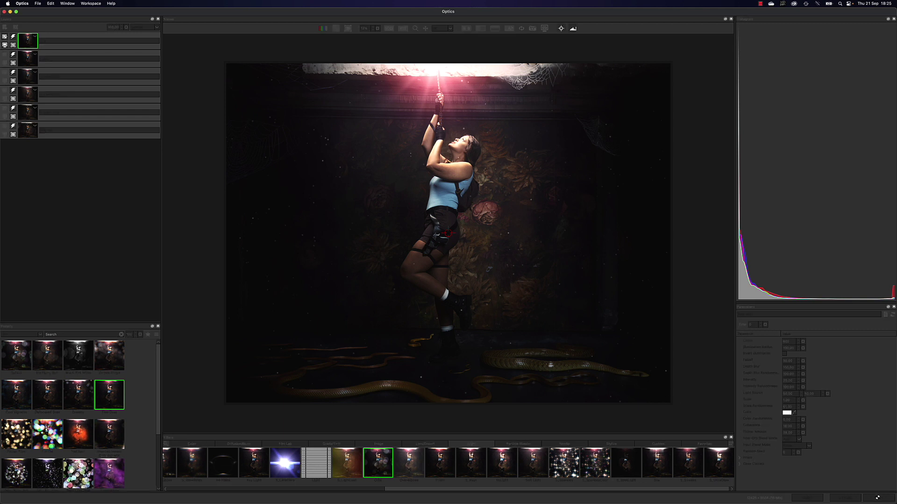